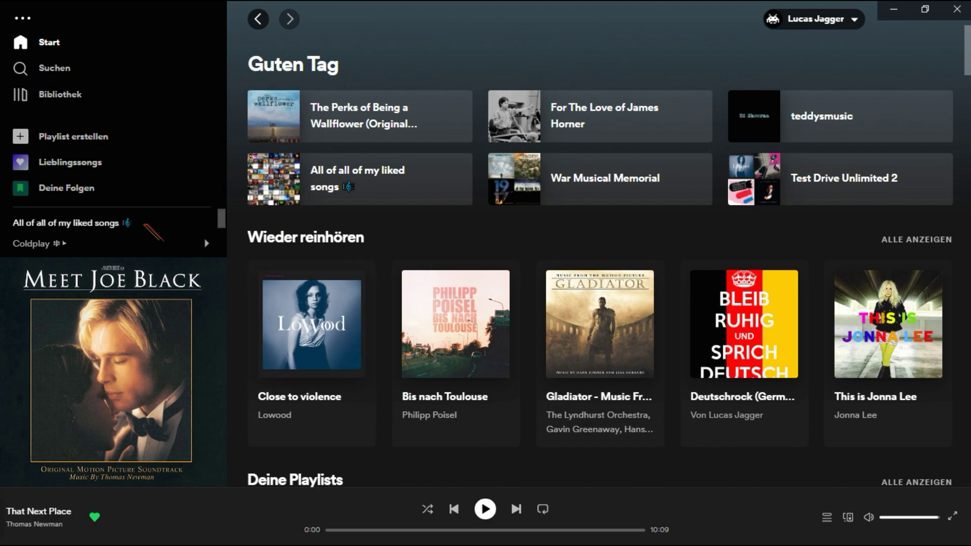
- Look through the "All of all of my liked songs" and Lieblingssongs playlists and return to the start page
click(147, 228)
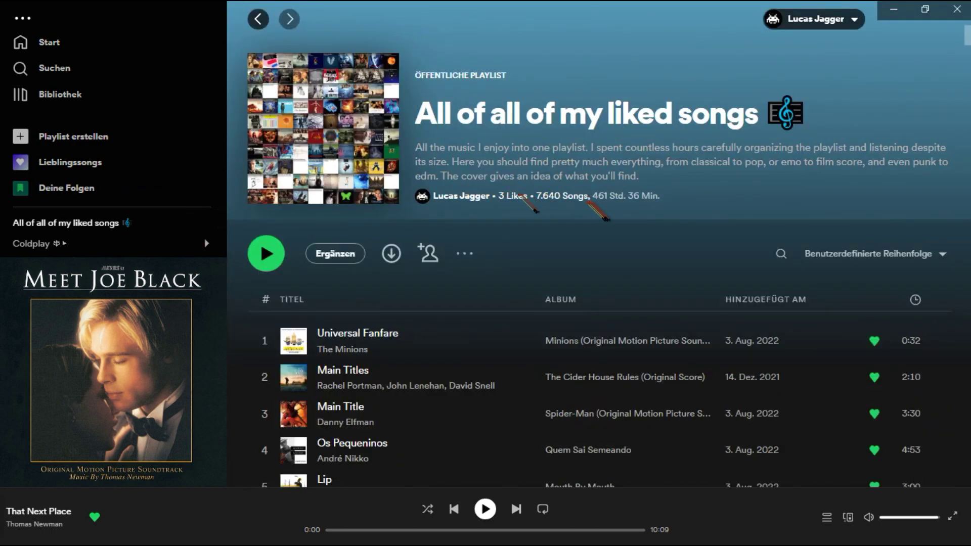
click(81, 164)
scroll(521, 303, down, 4)
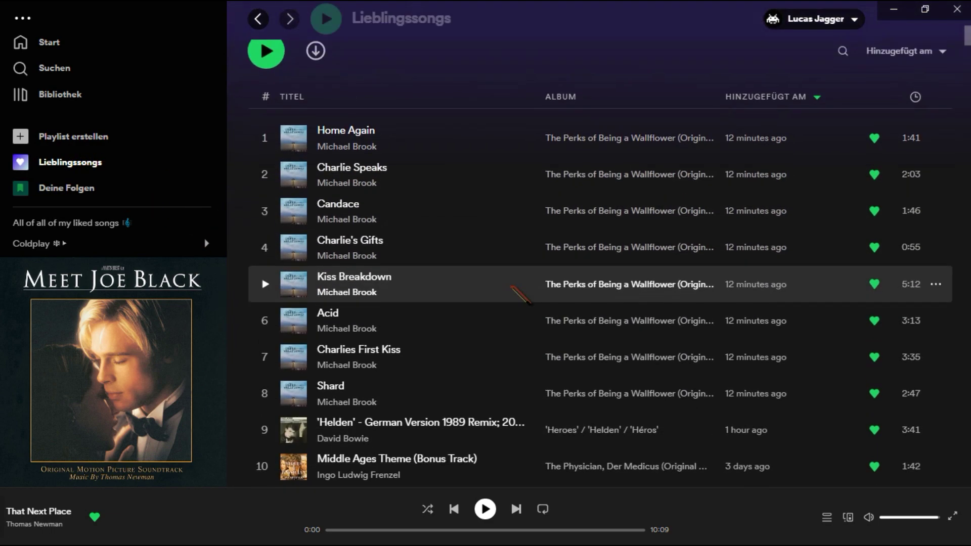
scroll(525, 253, up, 4)
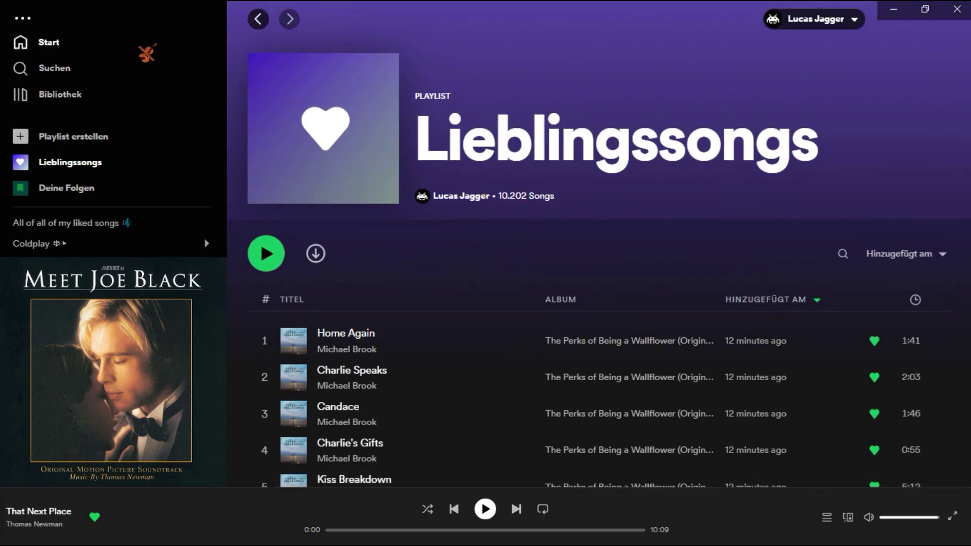
click(144, 47)
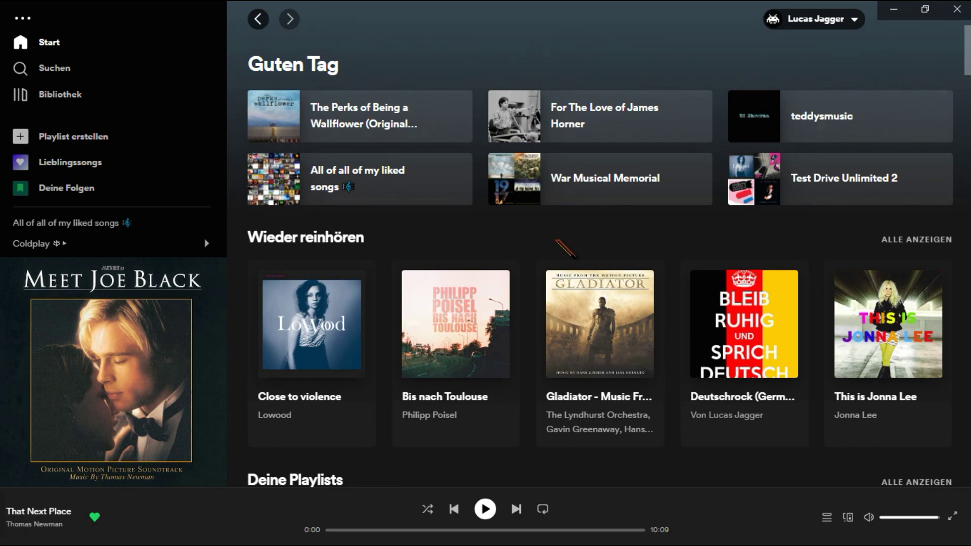
- Browse the War Musical Memorial and Test Drive Unlimited 2 playlists from the start page, going back to it after each
click(605, 178)
scroll(475, 314, down, 5)
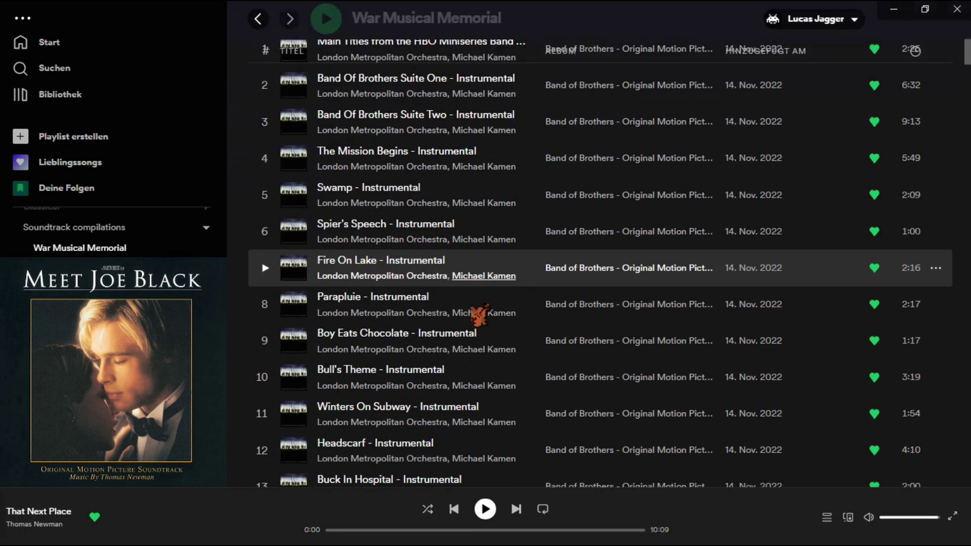
click(257, 18)
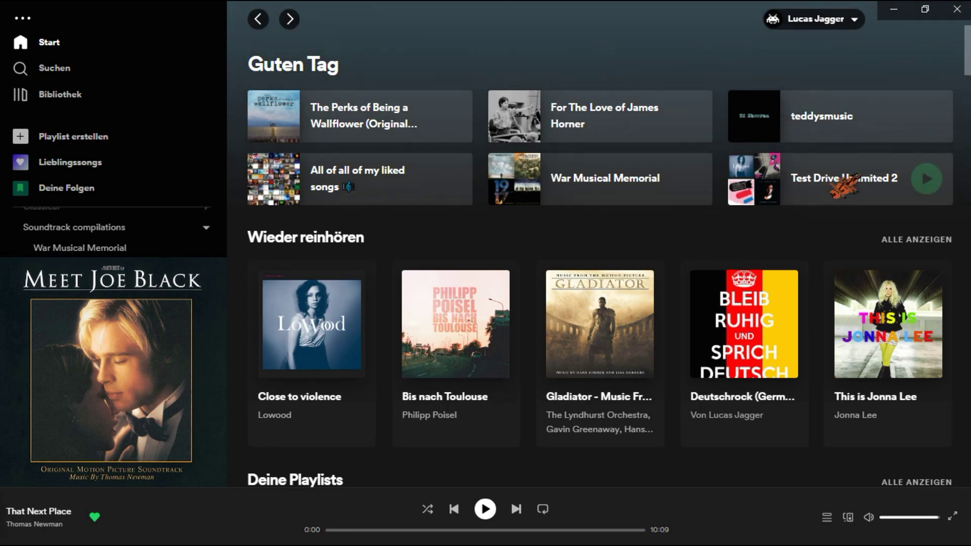
click(897, 180)
scroll(453, 273, down, 5)
scroll(460, 278, down, 1)
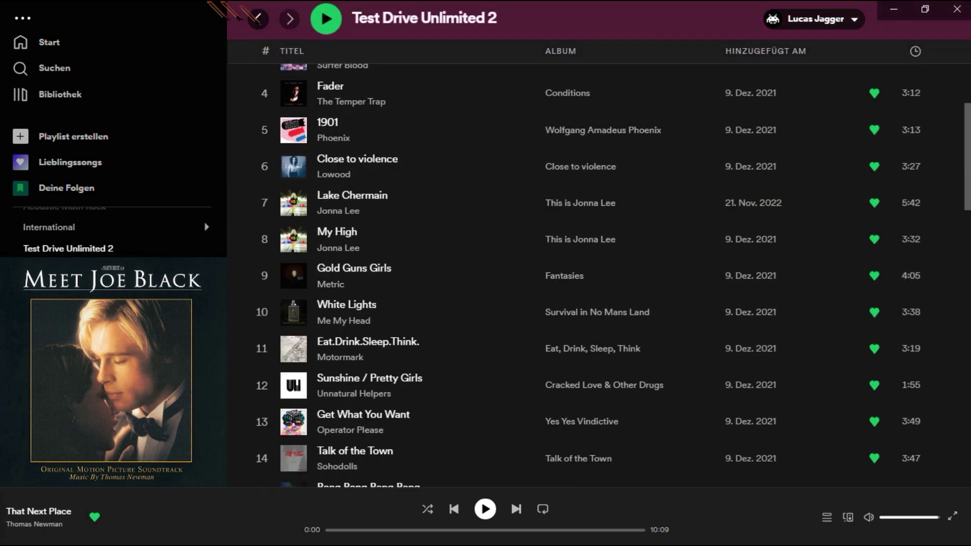
click(258, 19)
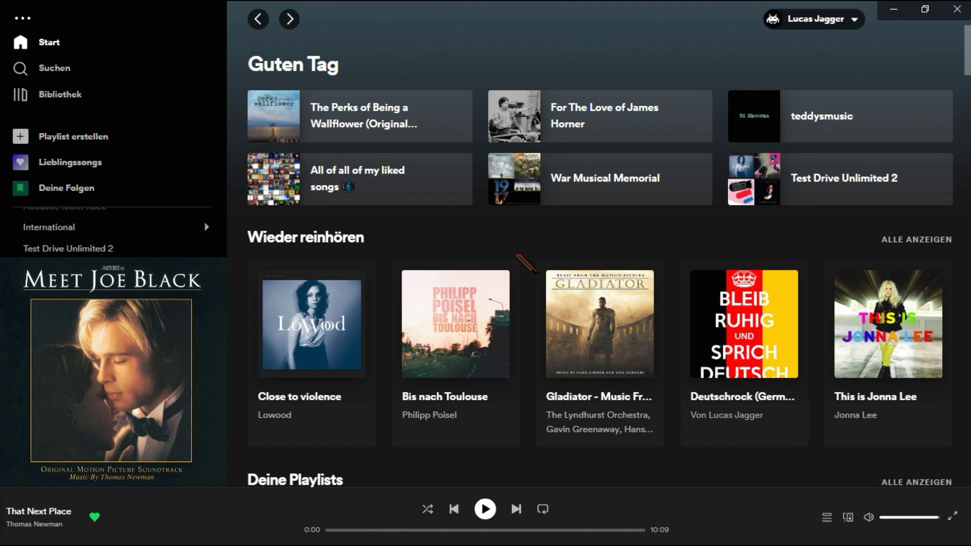
- Open "All of all of my liked songs", skip to around song 1500, and return to the start page
scroll(177, 241, up, 10)
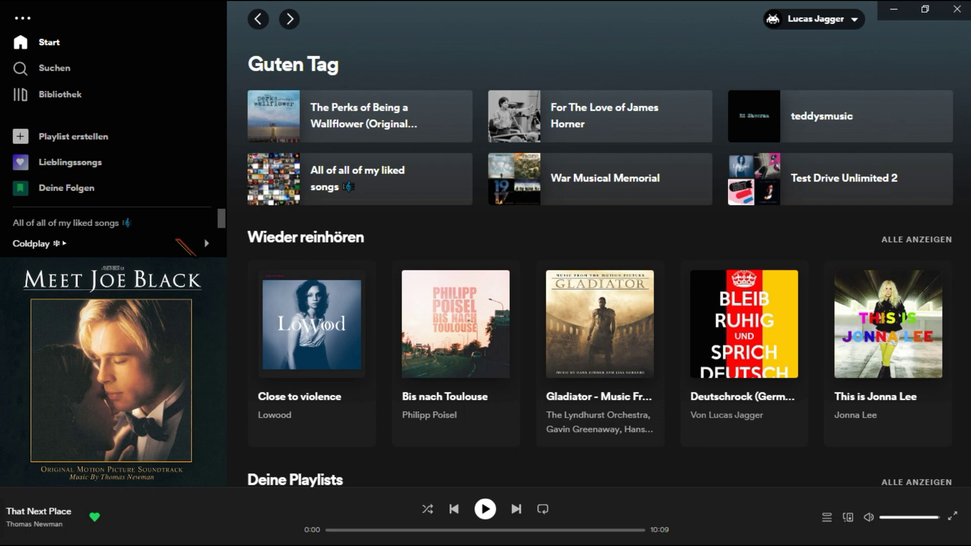
click(101, 223)
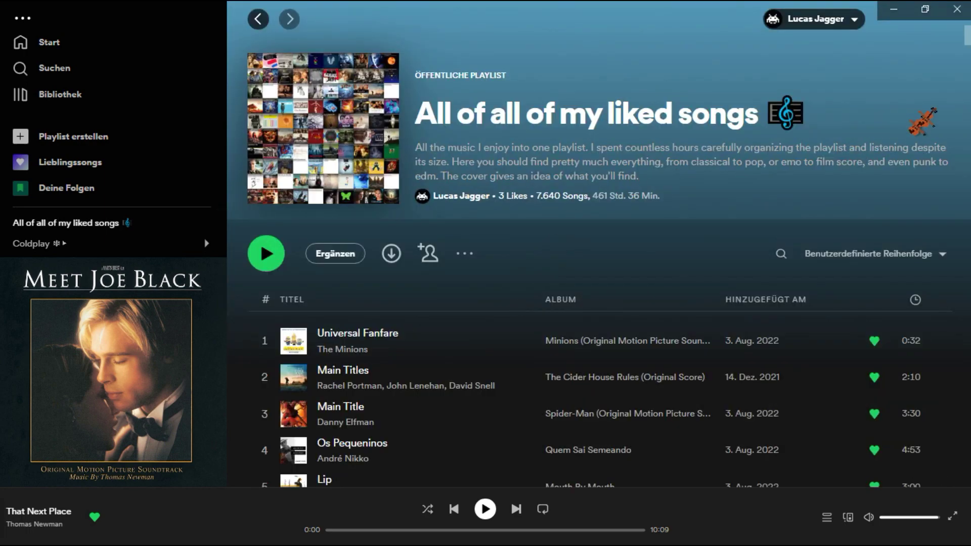
drag(966, 38, 896, 124)
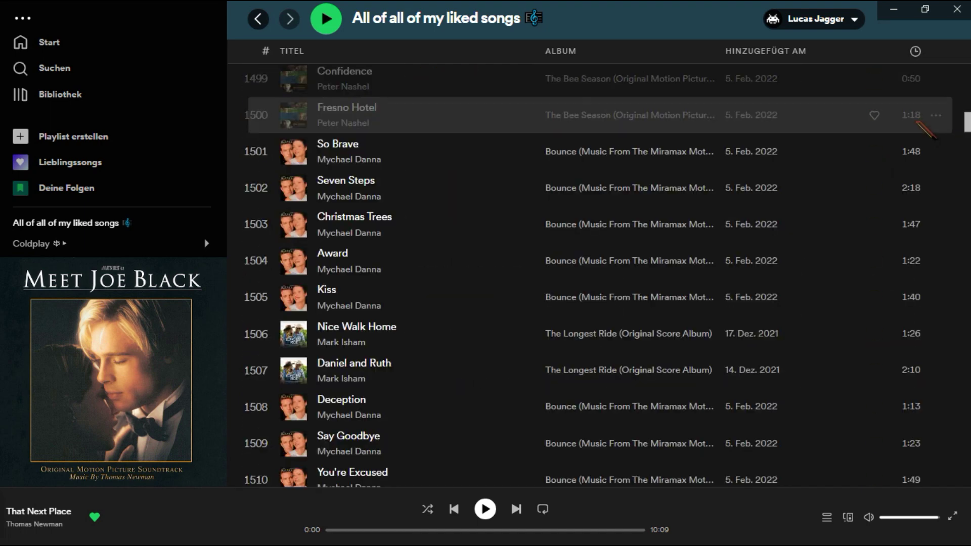
click(126, 51)
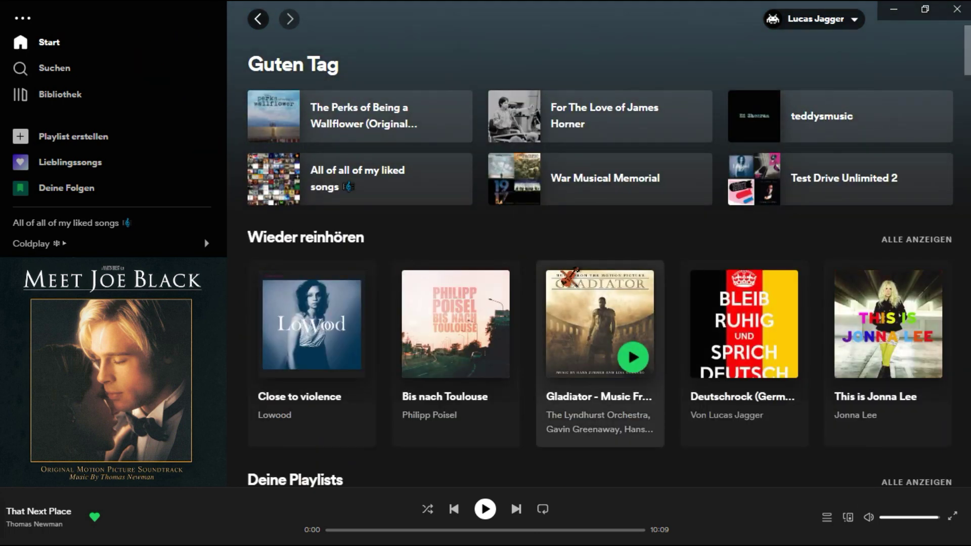
- Bring up the keyboard shortcut overview, read through the Allgemein and Wiedergabe entries, and close it
key(ctrl+slash)
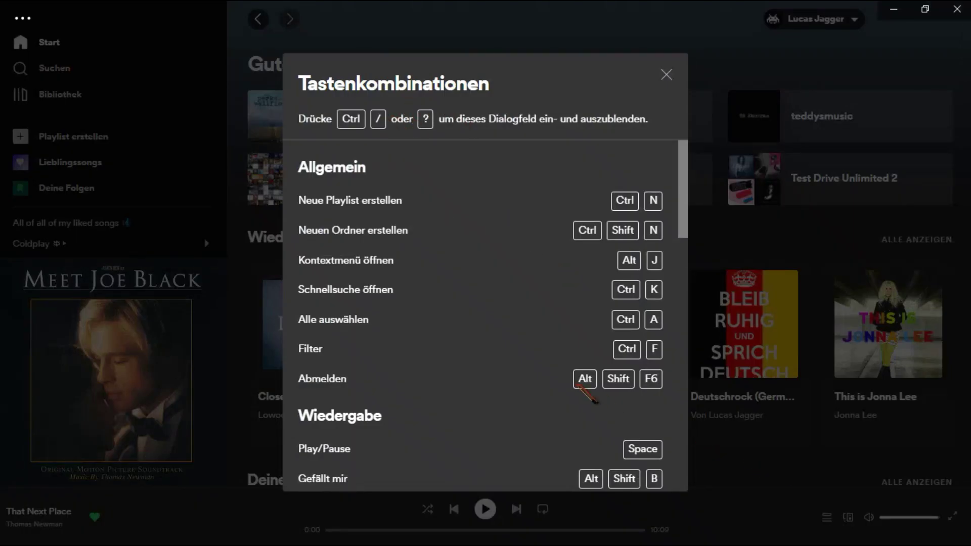
drag(689, 211, 701, 227)
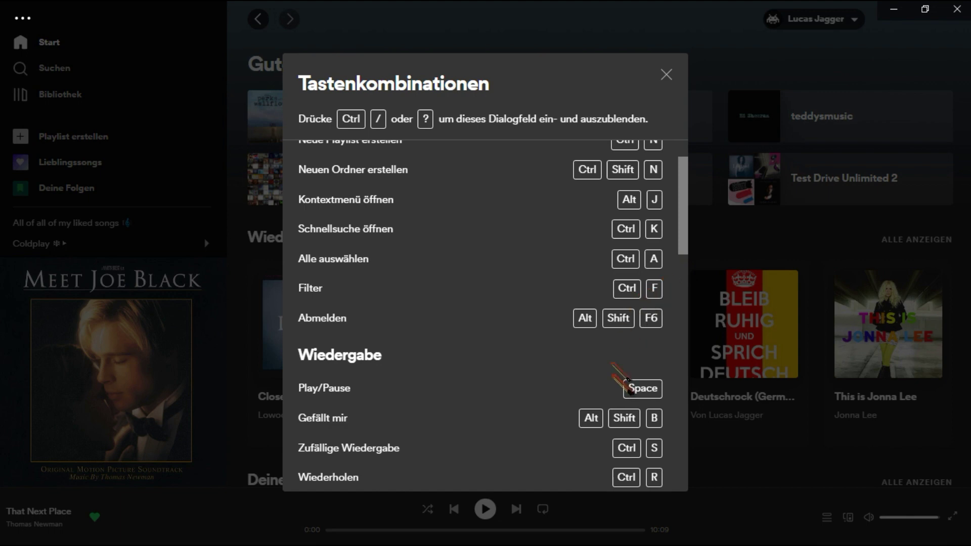
scroll(626, 321, up, 2)
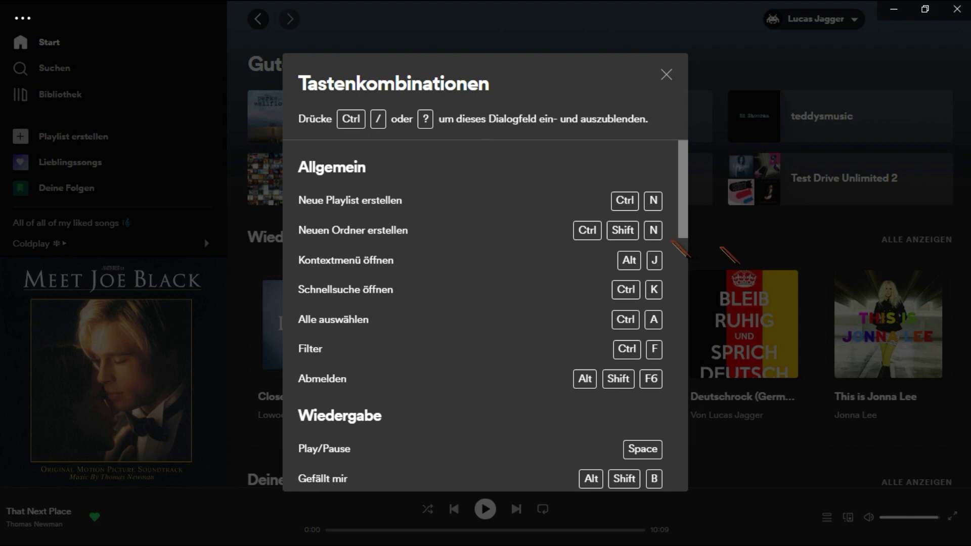
click(667, 74)
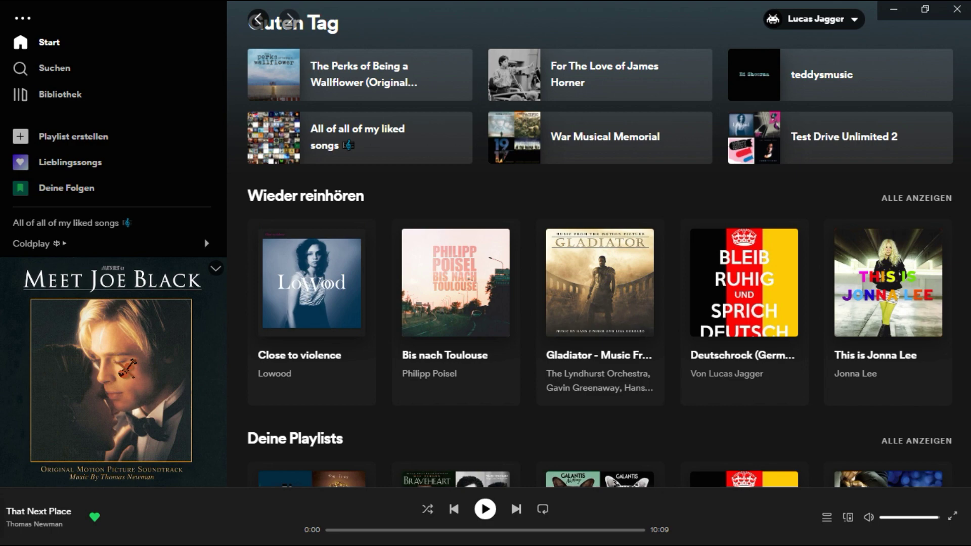
- View the playlist that the current track is playing from and the teddysmusic playlist, returning to the start page after each
click(141, 402)
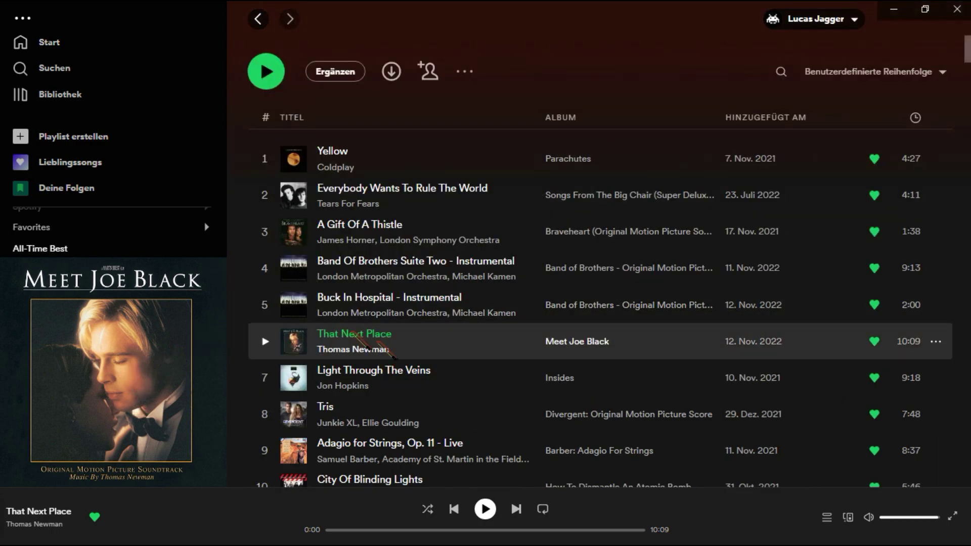
scroll(488, 116, up, 3)
click(48, 43)
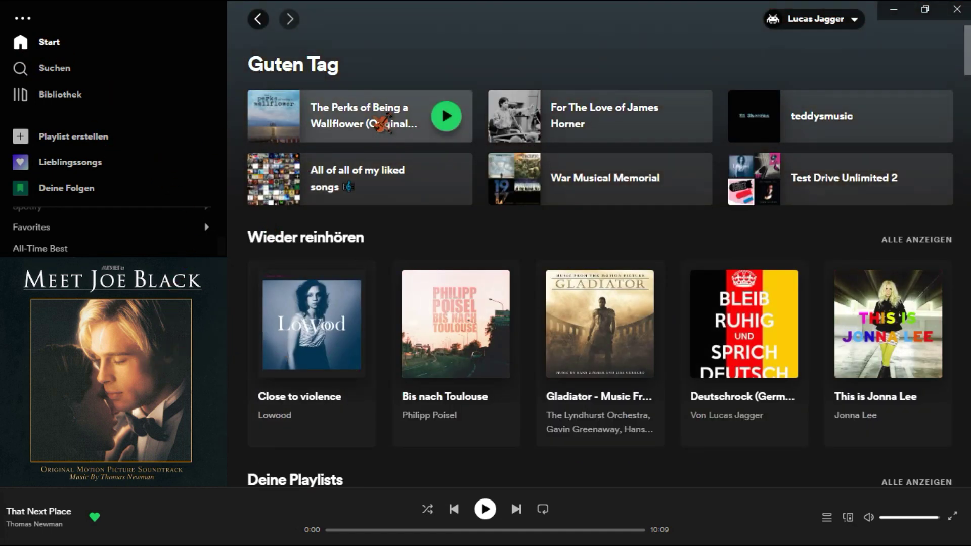
click(829, 144)
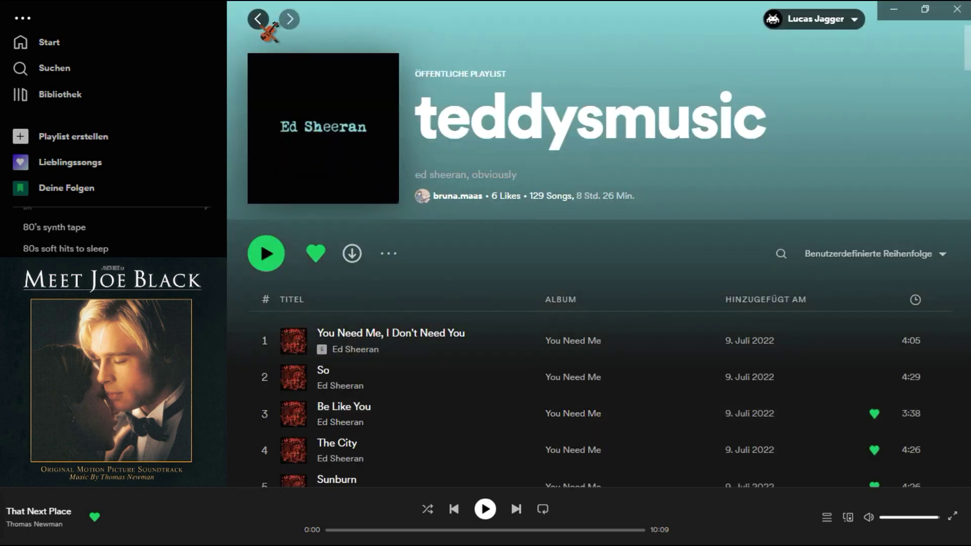
click(258, 18)
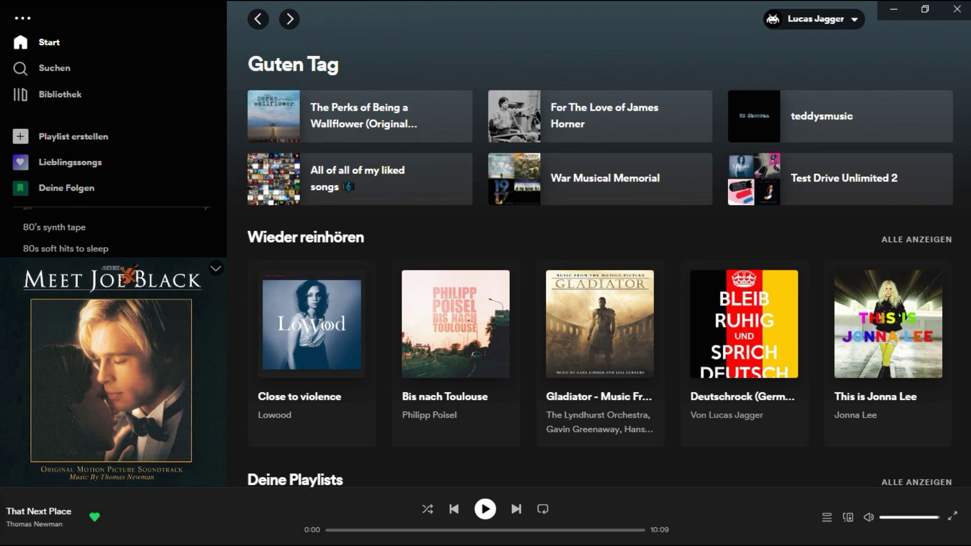
- Open the "All of all of my liked songs" playlist and look through its tracks down to around song 3760
scroll(160, 253, up, 5)
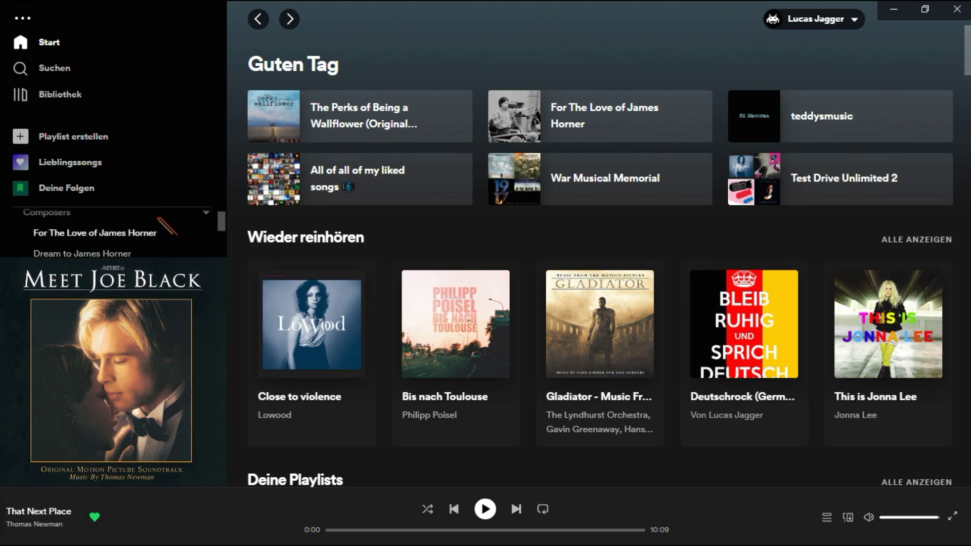
scroll(147, 223, up, 2)
click(126, 223)
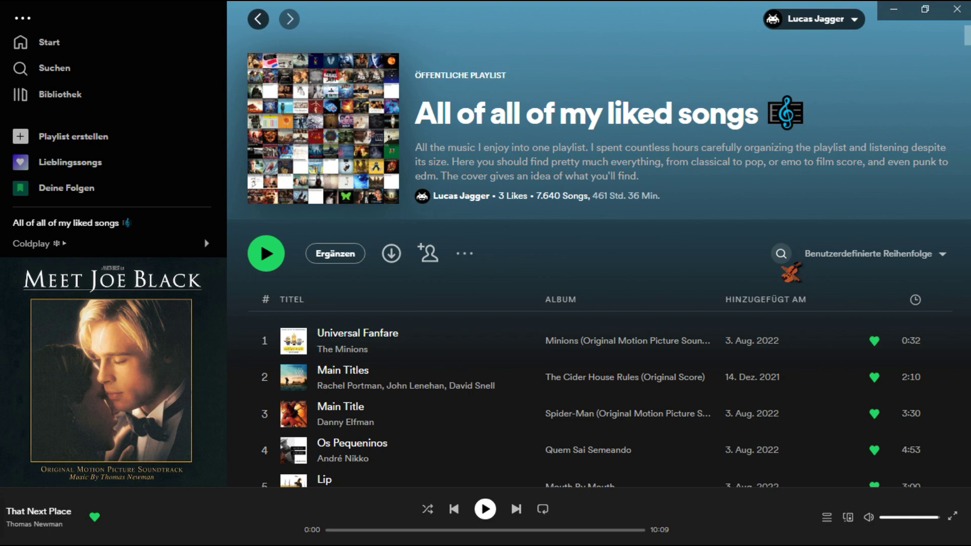
scroll(607, 273, down, 8)
scroll(483, 267, up, 2)
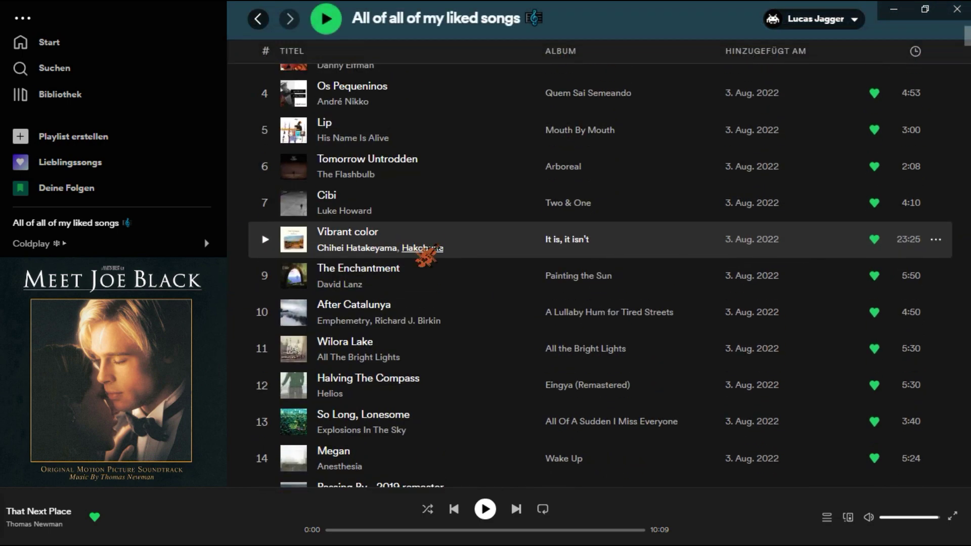
drag(427, 251, 466, 303)
scroll(480, 295, down, 20)
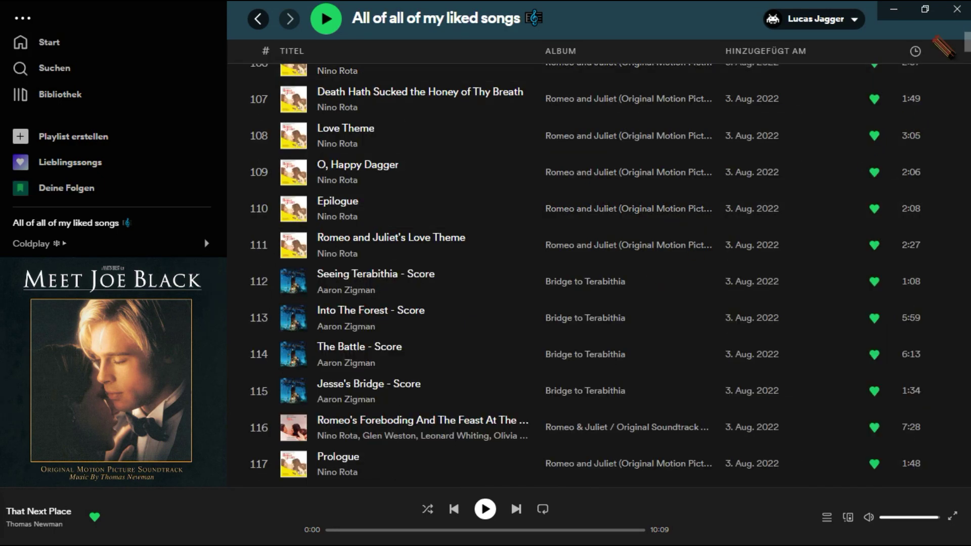
drag(967, 42, 960, 250)
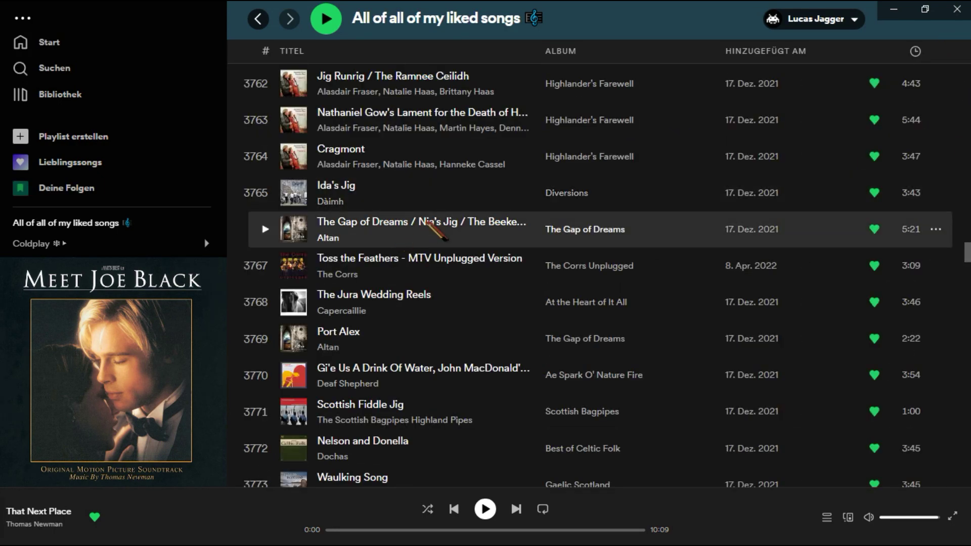
drag(429, 225, 272, 11)
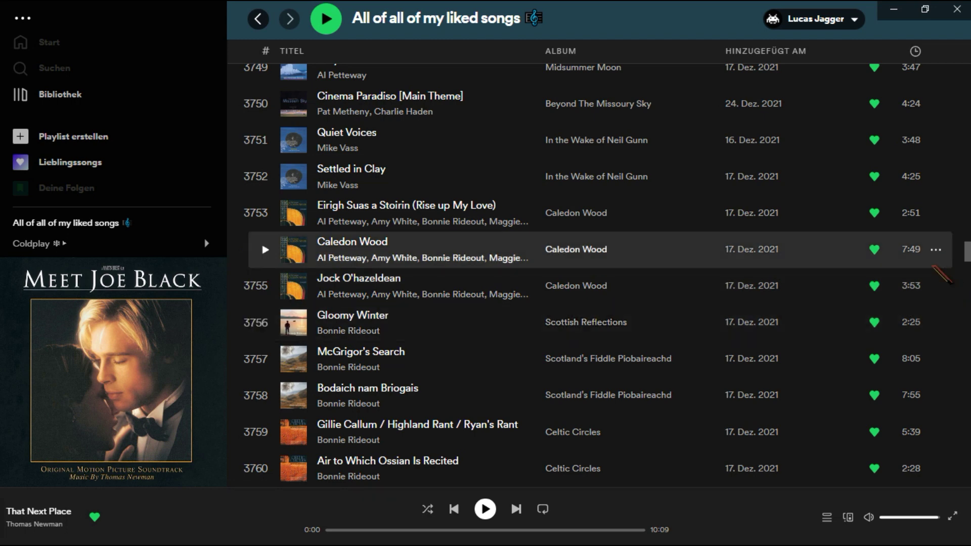
- Filter the playlist's songs by "gladia" and play the track The Emperor Is Dead
key(Home)
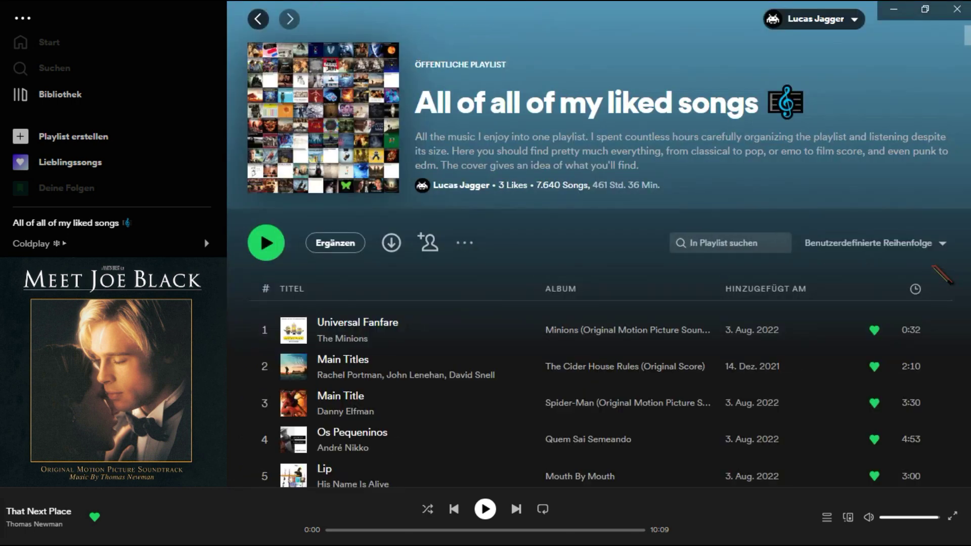
text(gal)
key(BackSpace)
text(l)
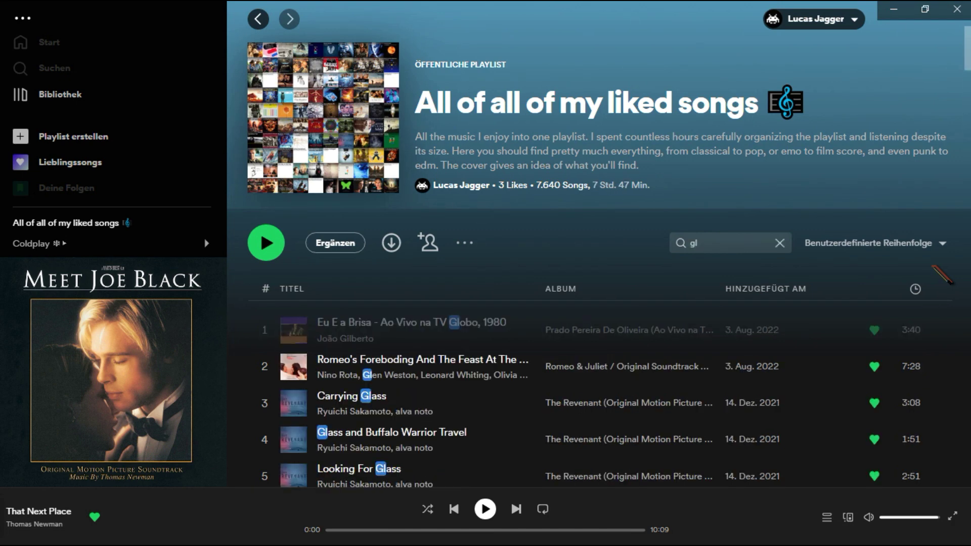
text(adia)
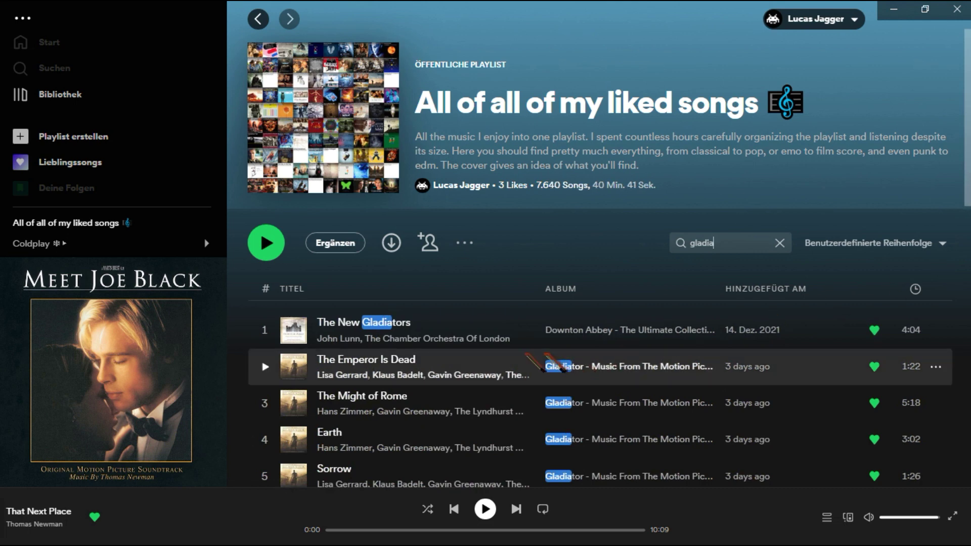
double_click(493, 361)
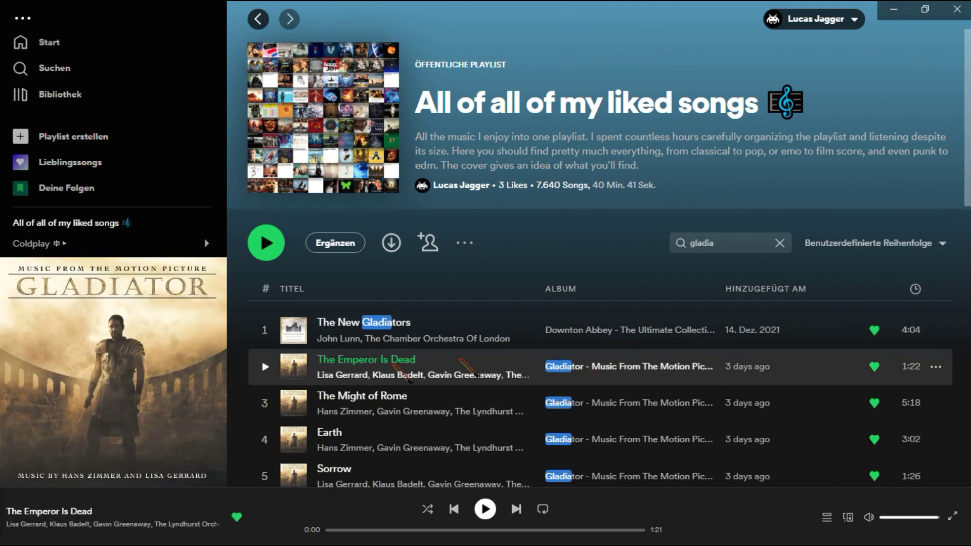
- Clear the playlist's search filter and open the album of the current track, The Emperor Is Dead
click(788, 244)
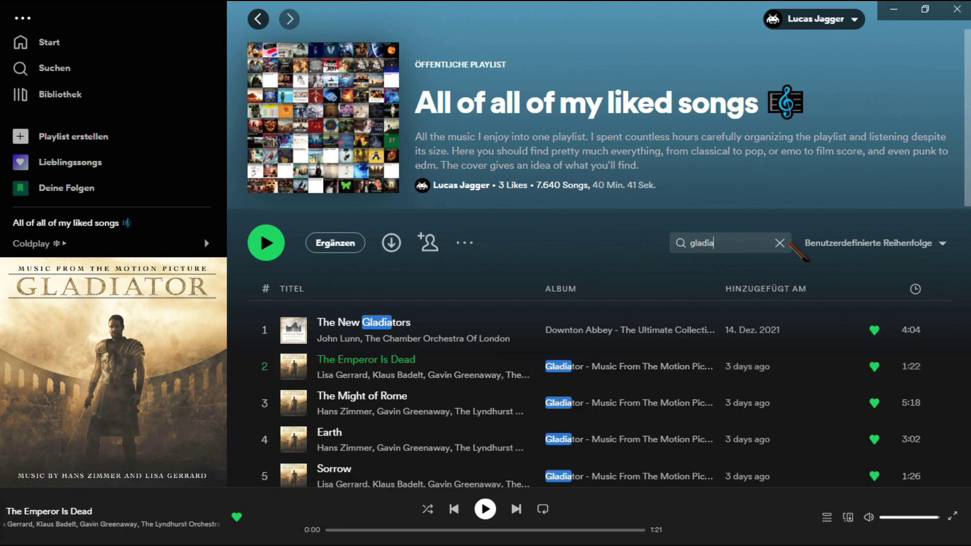
click(780, 244)
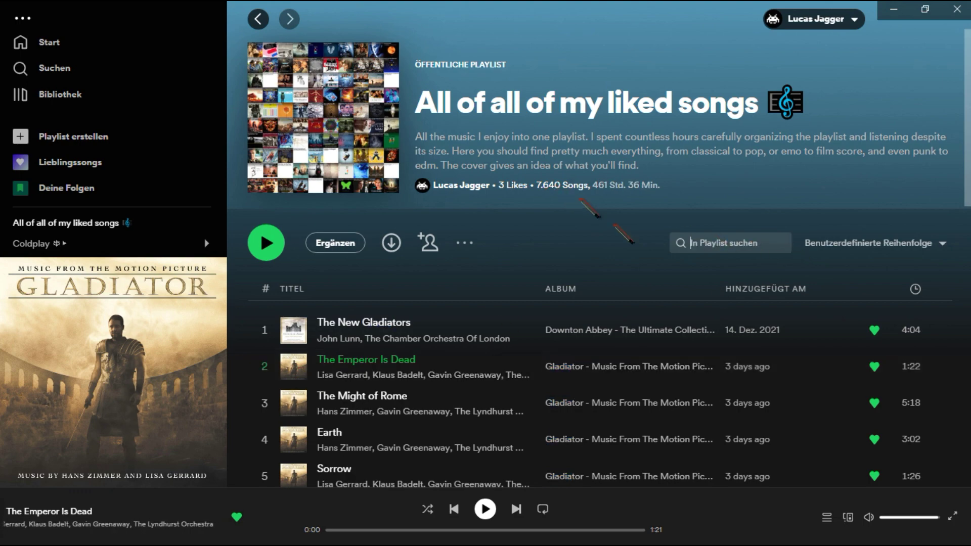
scroll(457, 246, down, 5)
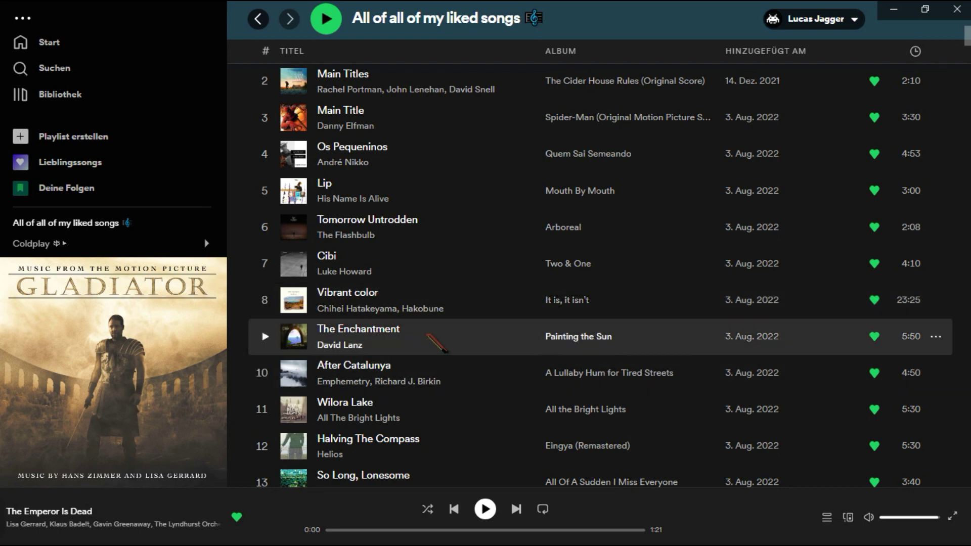
scroll(438, 344, up, 5)
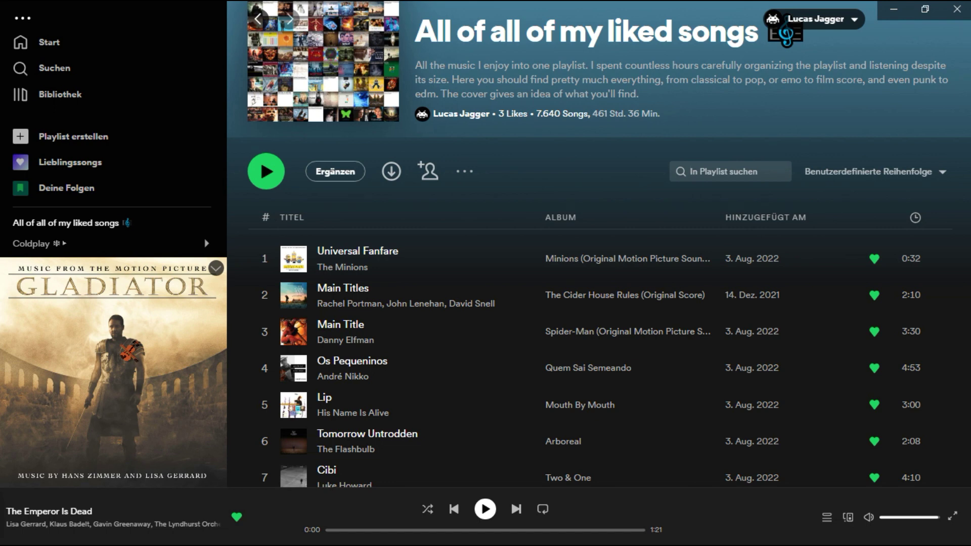
click(61, 512)
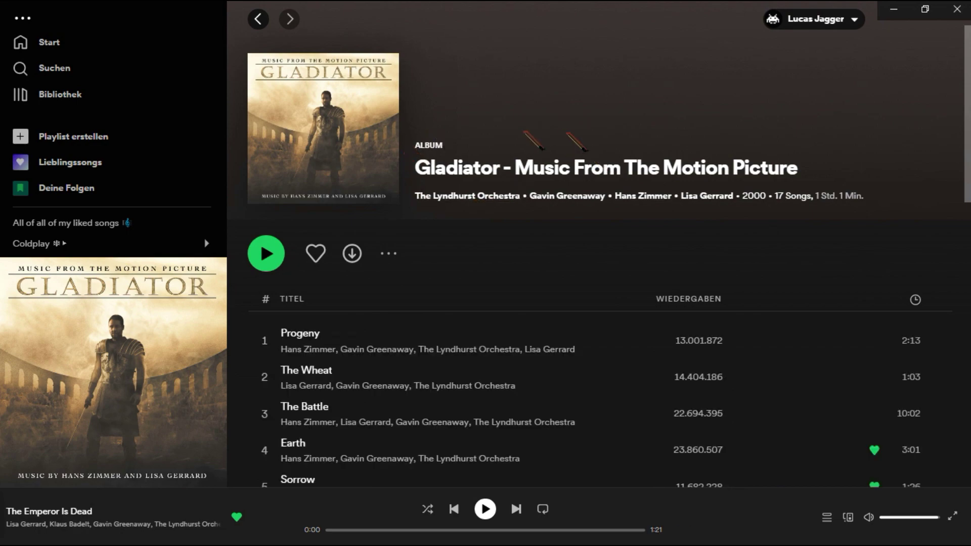
- Look through the Gladiator album's tracks, return to the playlist, and reopen "All of all of my liked songs" from the start page
scroll(581, 303, down, 4)
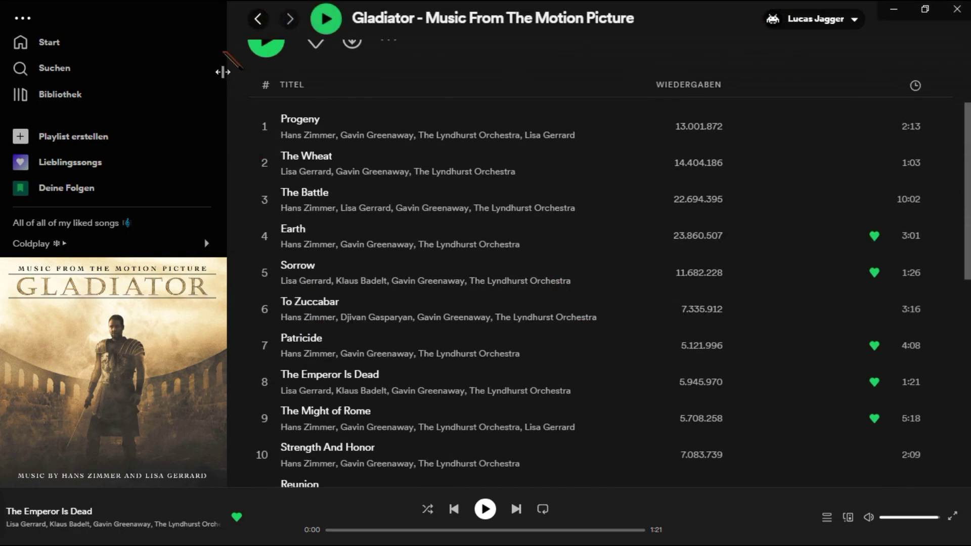
click(258, 19)
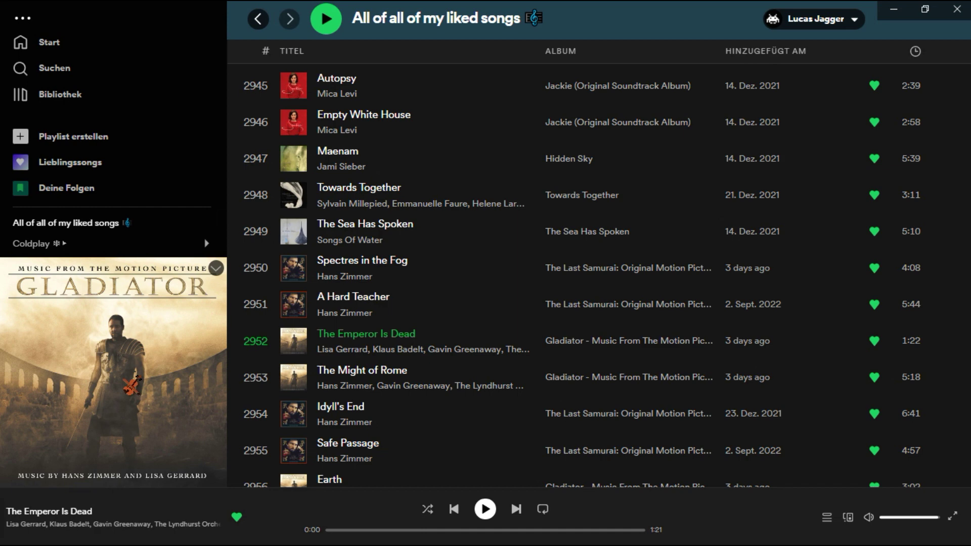
click(86, 43)
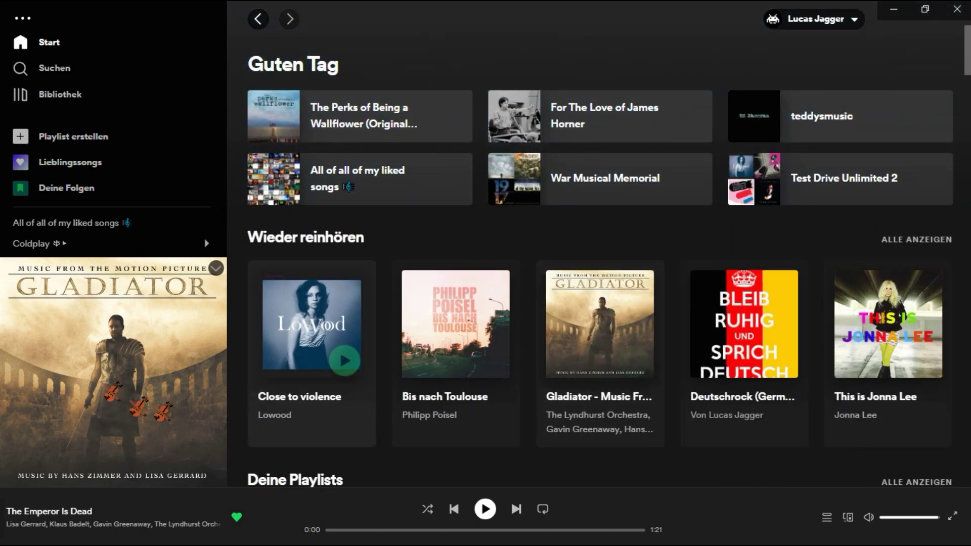
click(354, 179)
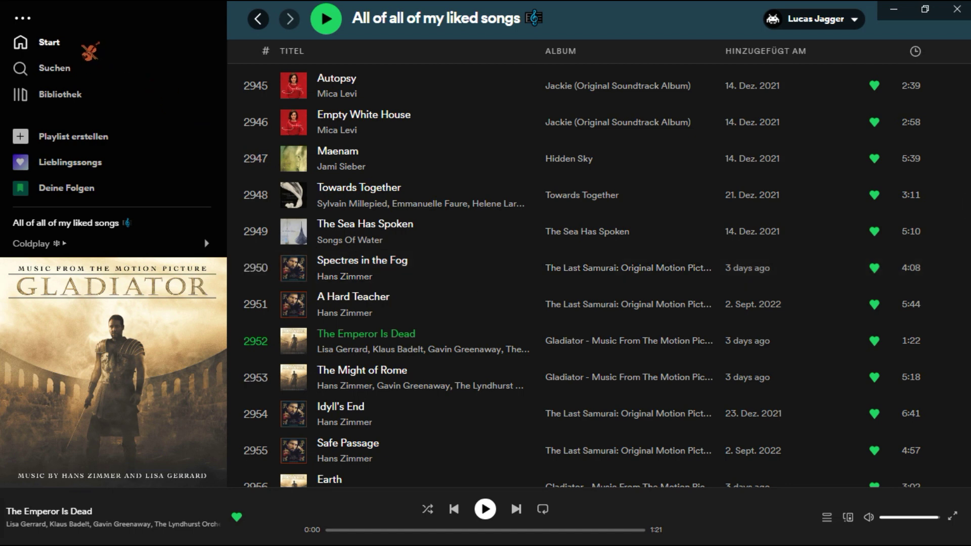
- Look through the playlist below The Emperor Is Dead to find the block of Battlefield 1 soundtrack songs
scroll(309, 202, down, 3)
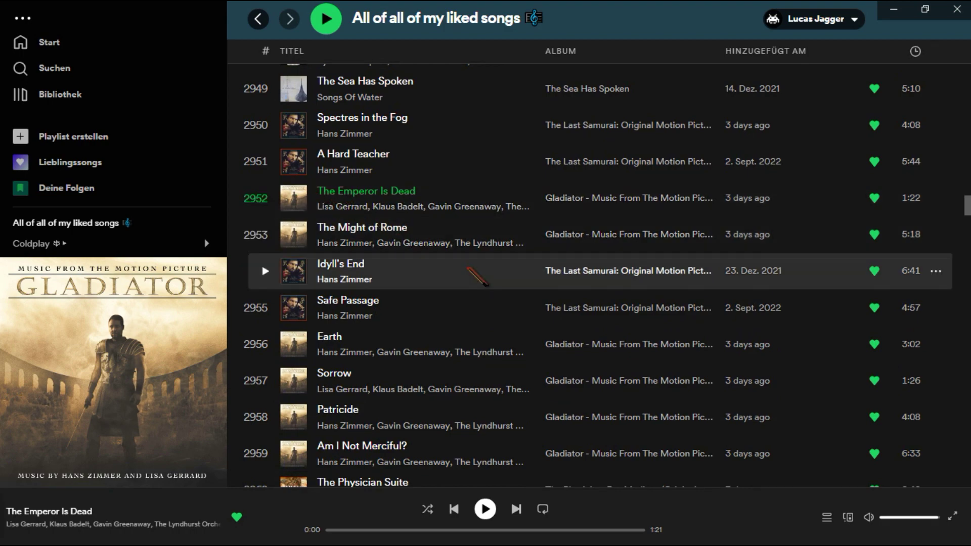
scroll(354, 242, down, 15)
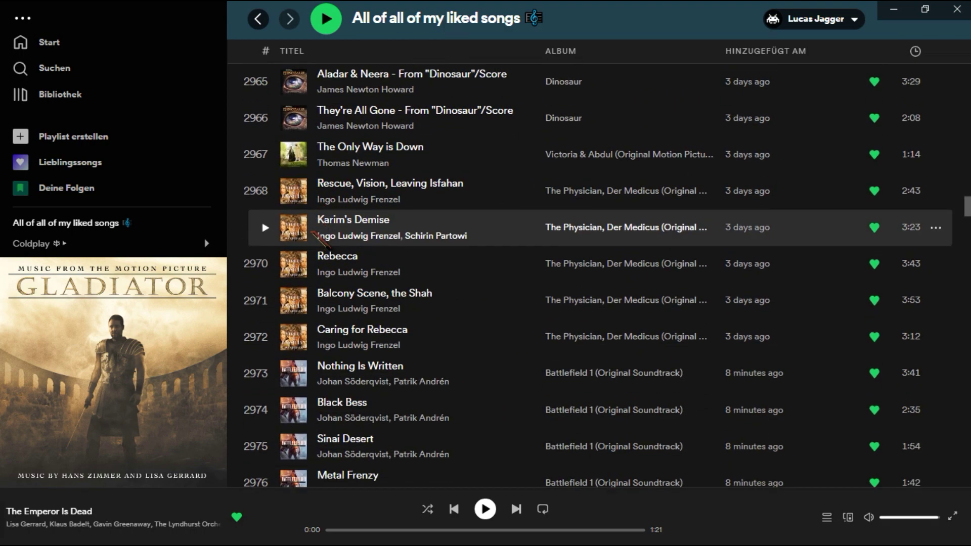
scroll(312, 237, up, 2)
scroll(531, 213, down, 2)
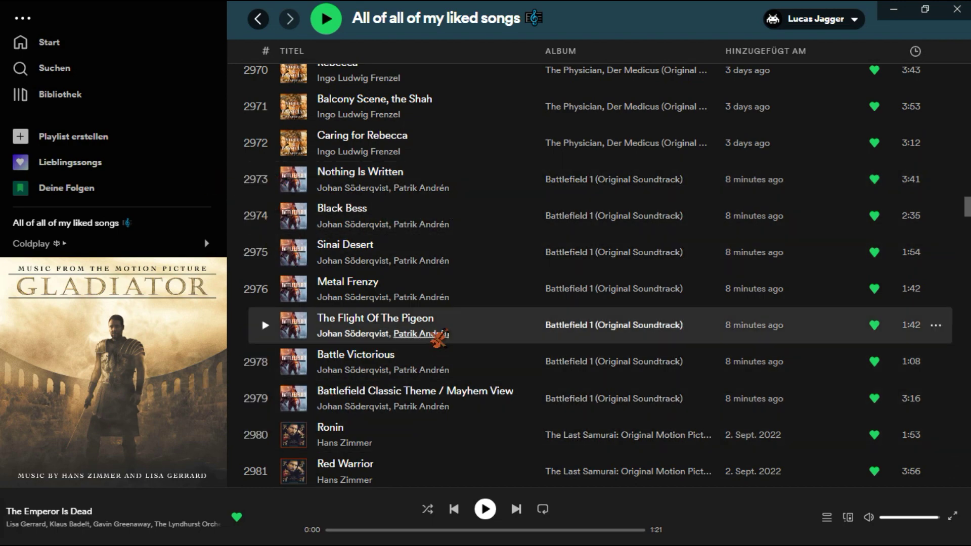
scroll(570, 197, up, 5)
scroll(494, 344, down, 5)
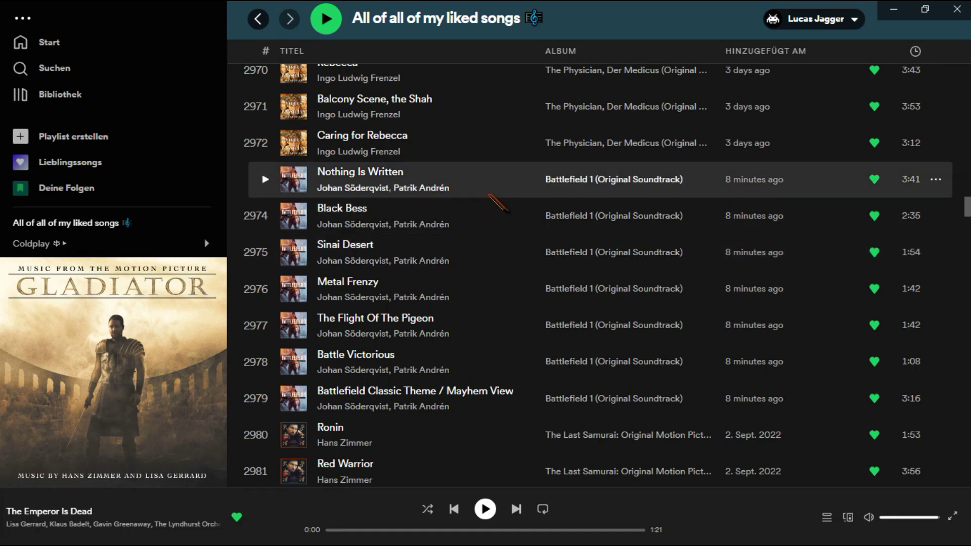
scroll(489, 195, down, 4)
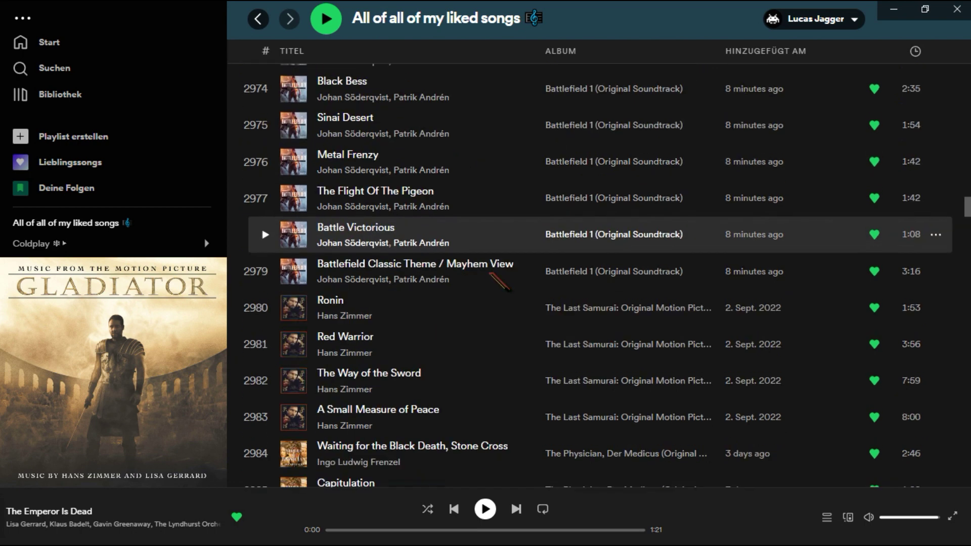
scroll(417, 229, up, 3)
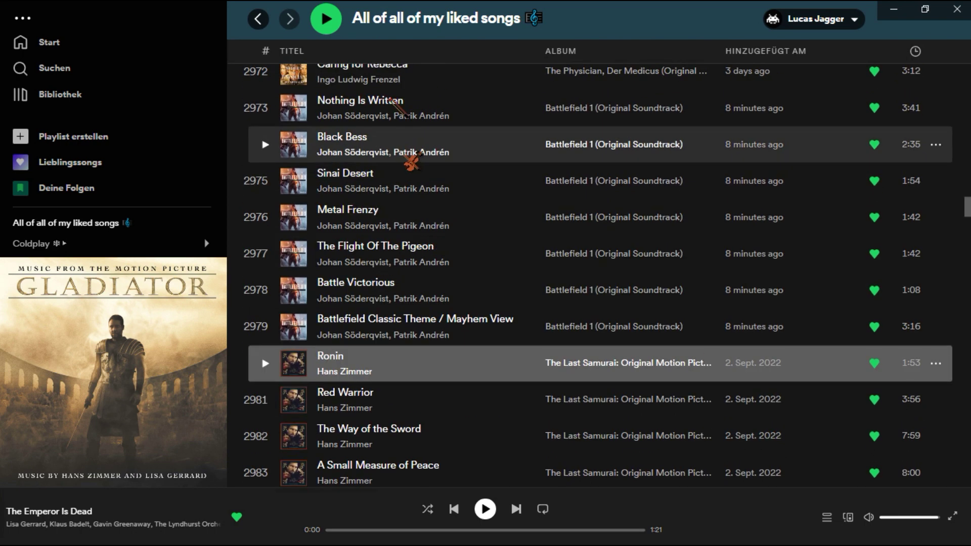
- Try selecting the songs from Nothing Is Written through Metal Frenzy as a range, and reduce the selection to a single song
shift+click(393, 109)
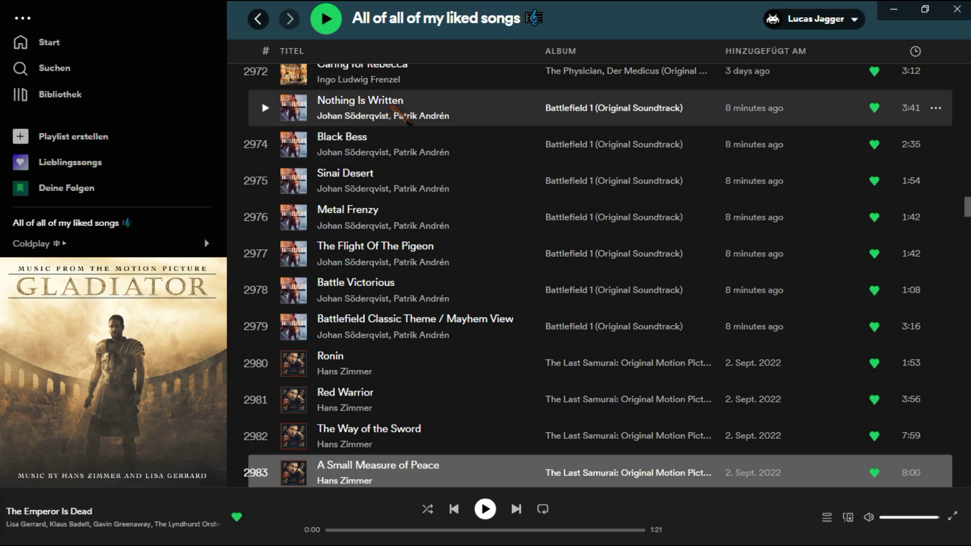
click(517, 296)
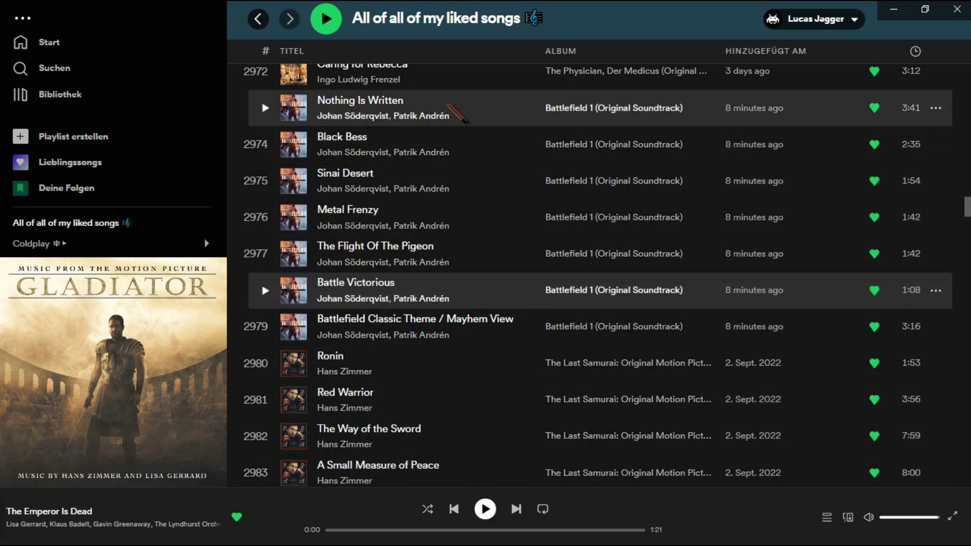
click(450, 112)
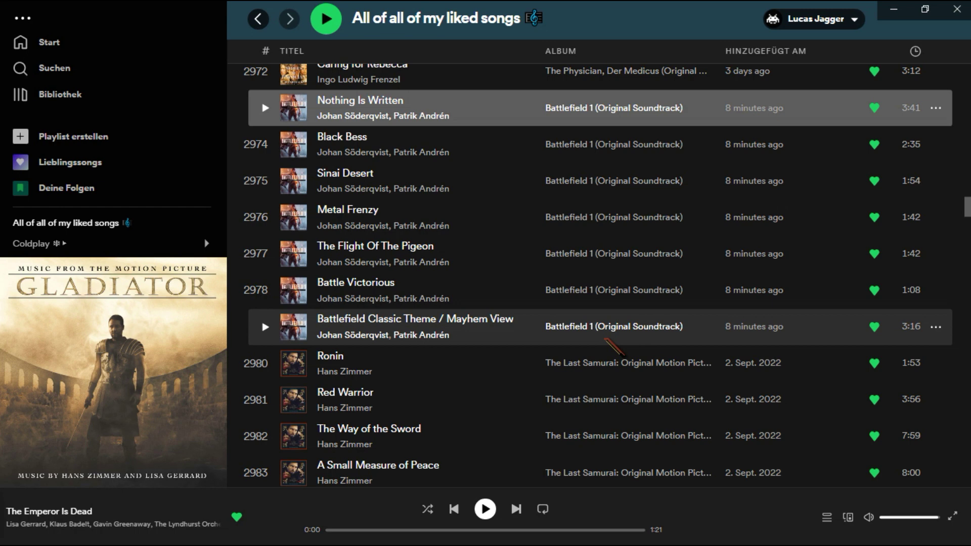
shift+click(540, 145)
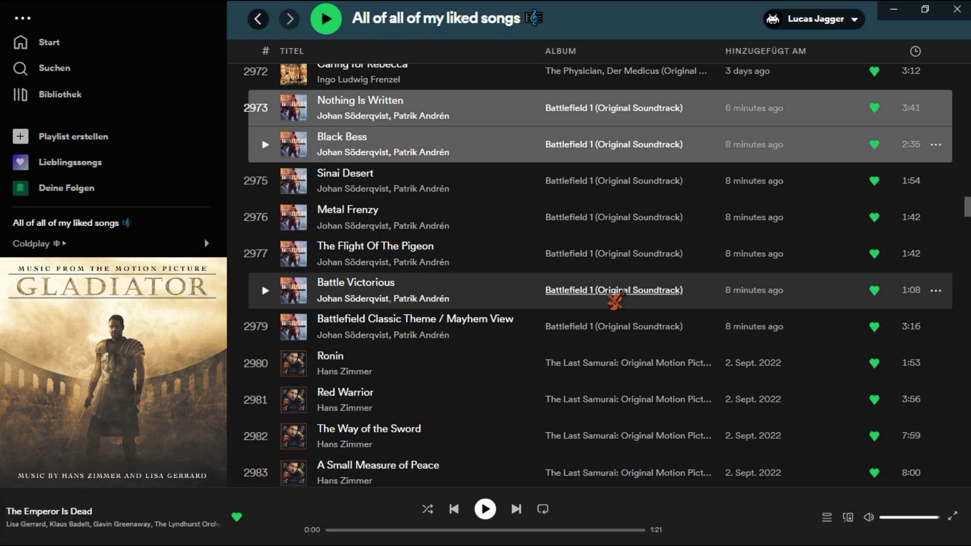
shift+click(484, 188)
shift+click(496, 208)
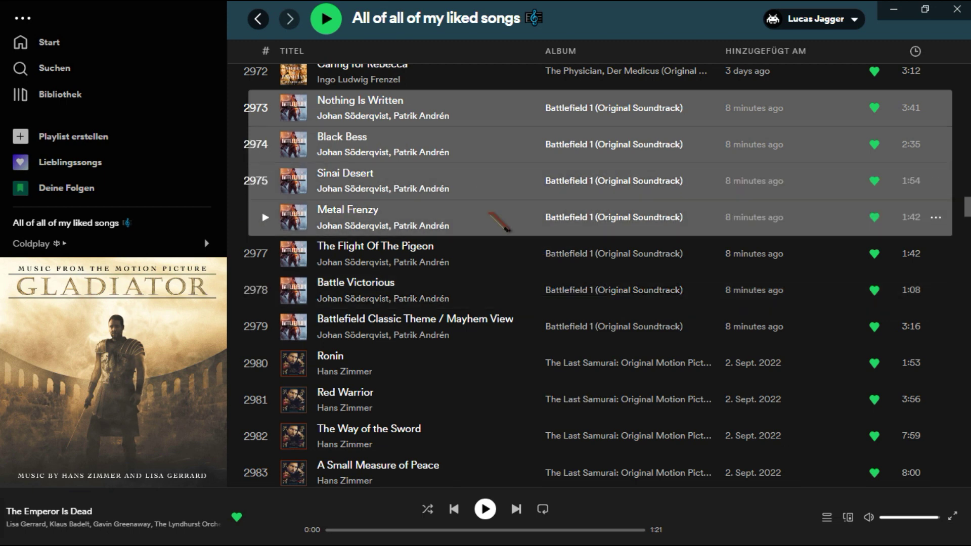
click(503, 196)
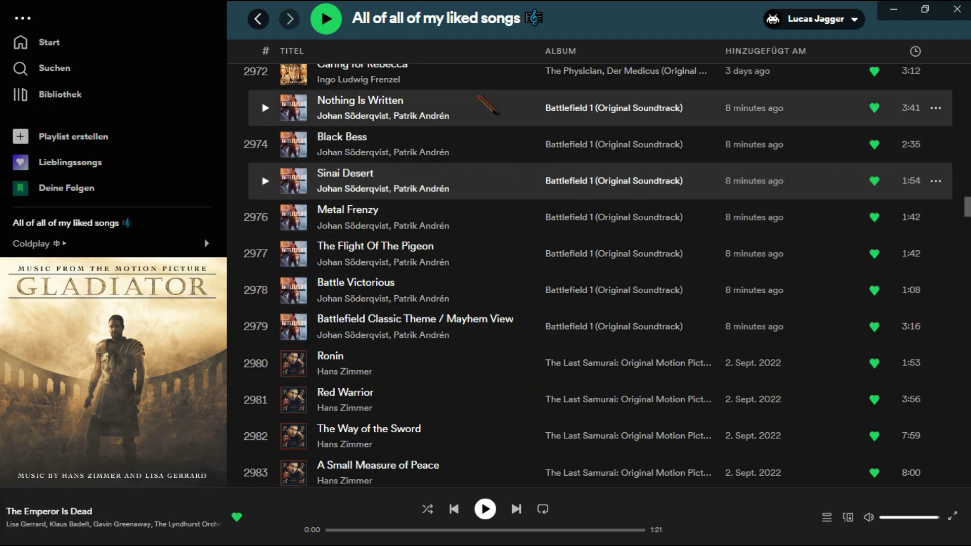
click(498, 115)
click(512, 194)
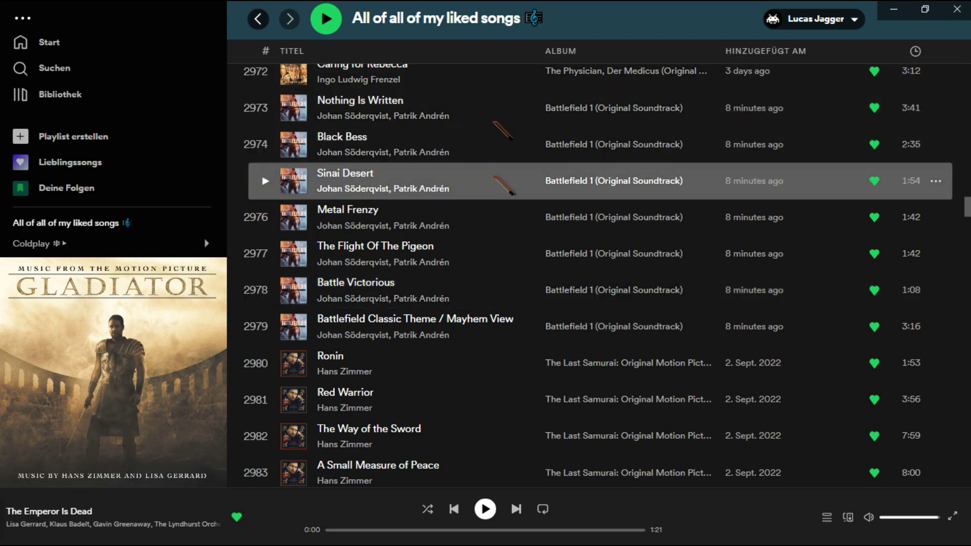
- Copy the songs from Nothing Is Written through Battlefield Classic Theme / Mayhem View and remove them from the playlist
click(490, 116)
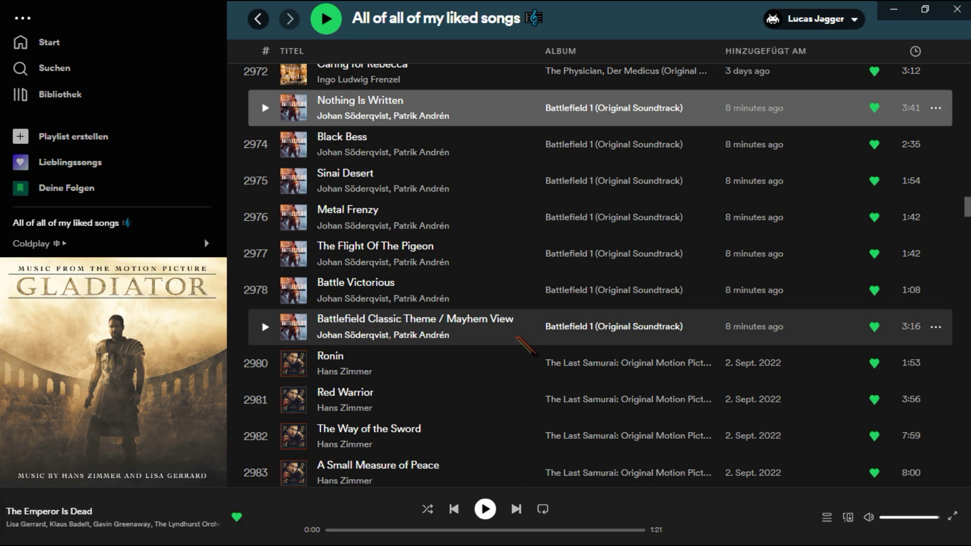
shift+click(517, 337)
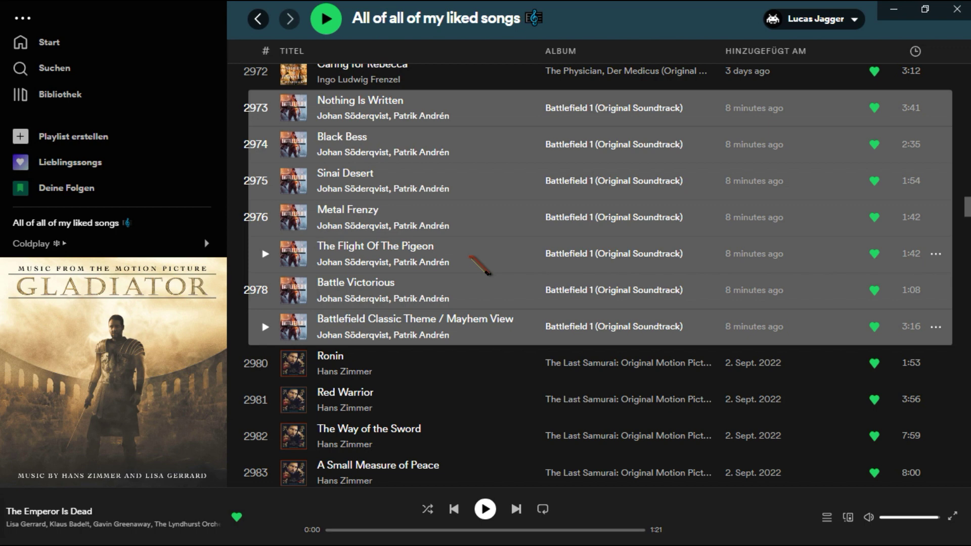
right_click(492, 180)
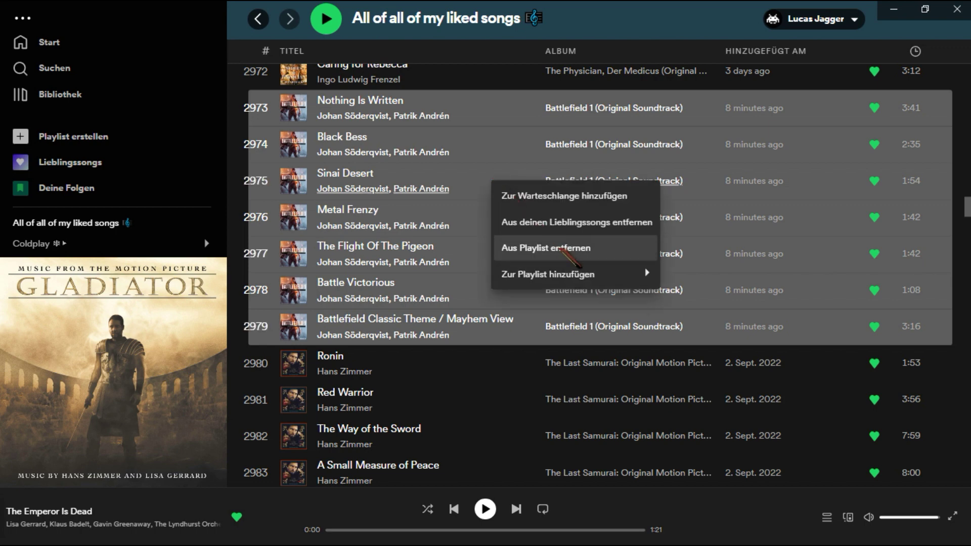
click(570, 248)
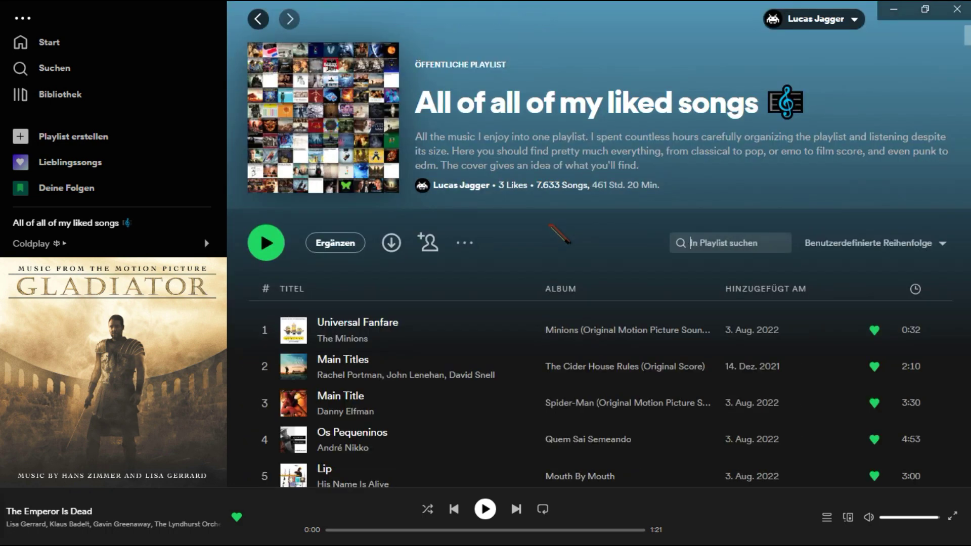
- Filter the playlist's songs by "battlef" and play the track They Shall Not Pass
text(battle)
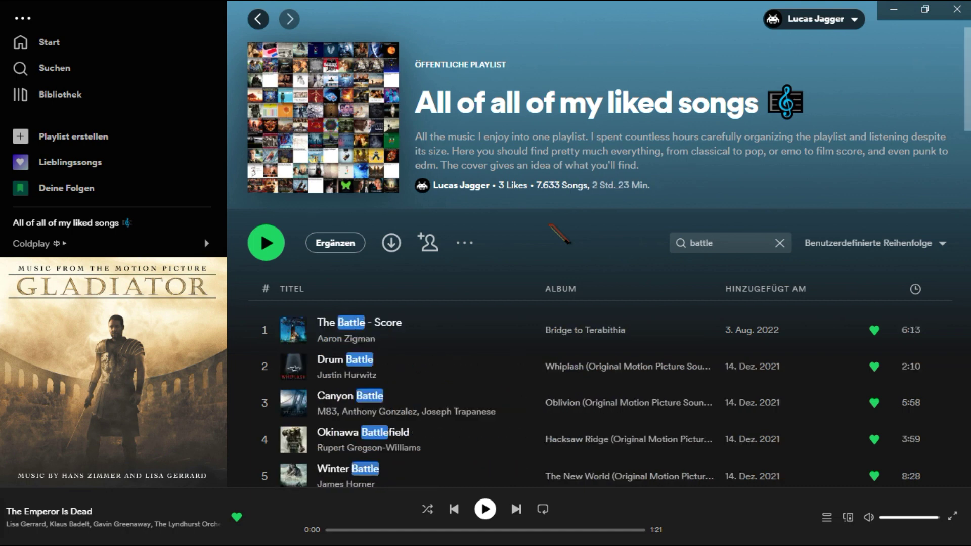
text(f)
scroll(526, 233, down, 2)
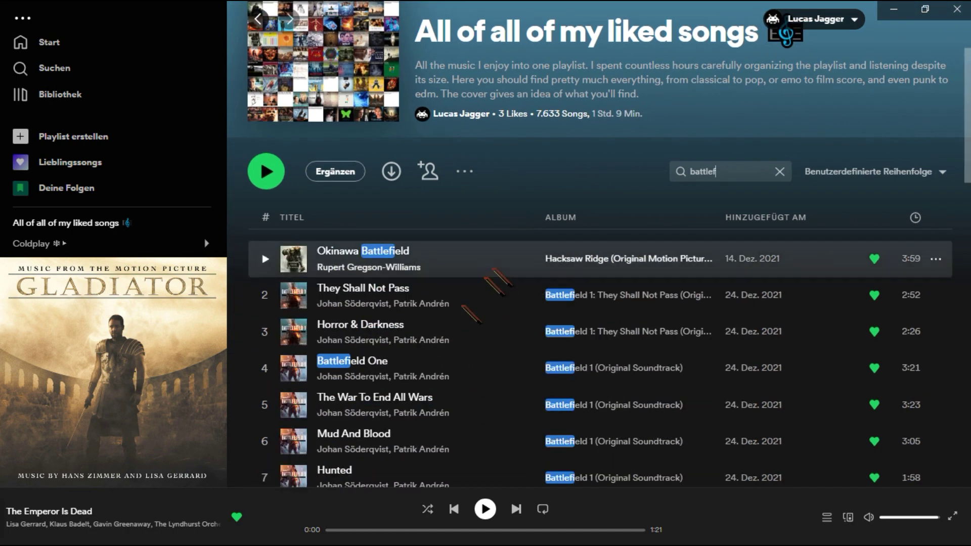
double_click(483, 299)
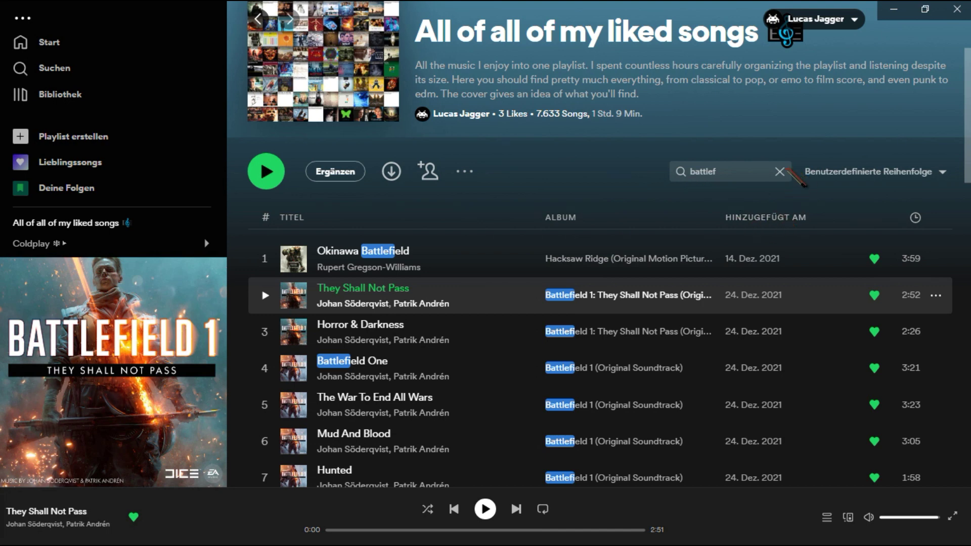
- Clear the playlist filter and paste the copied Battlefield 1 songs between With The Old Breed and They Shall Not Pass
click(778, 171)
click(778, 171)
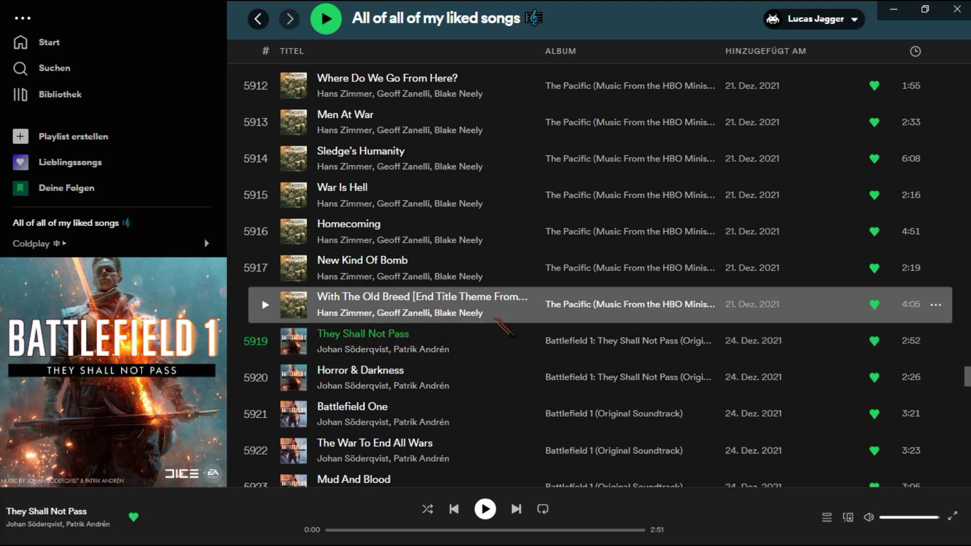
key(ctrl+v)
scroll(435, 223, down, 4)
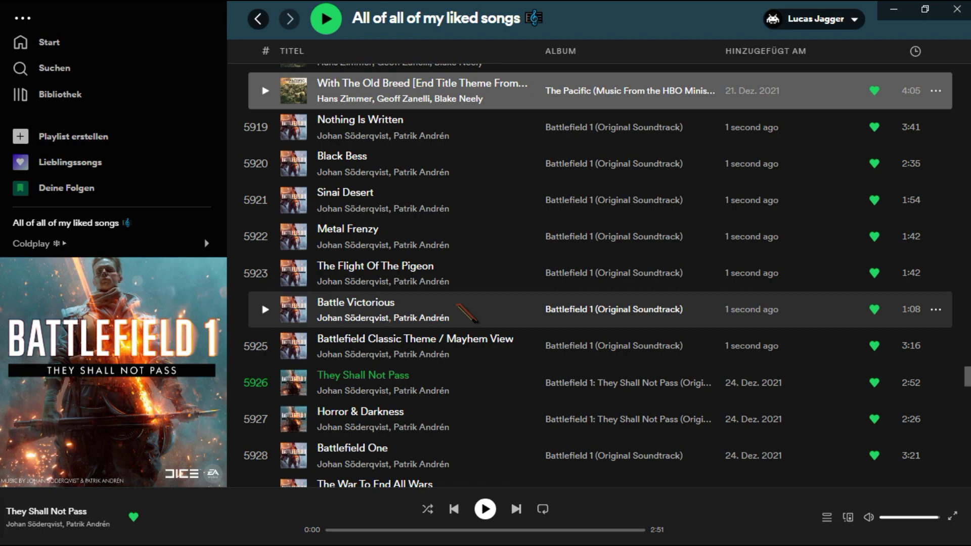
scroll(458, 306, down, 12)
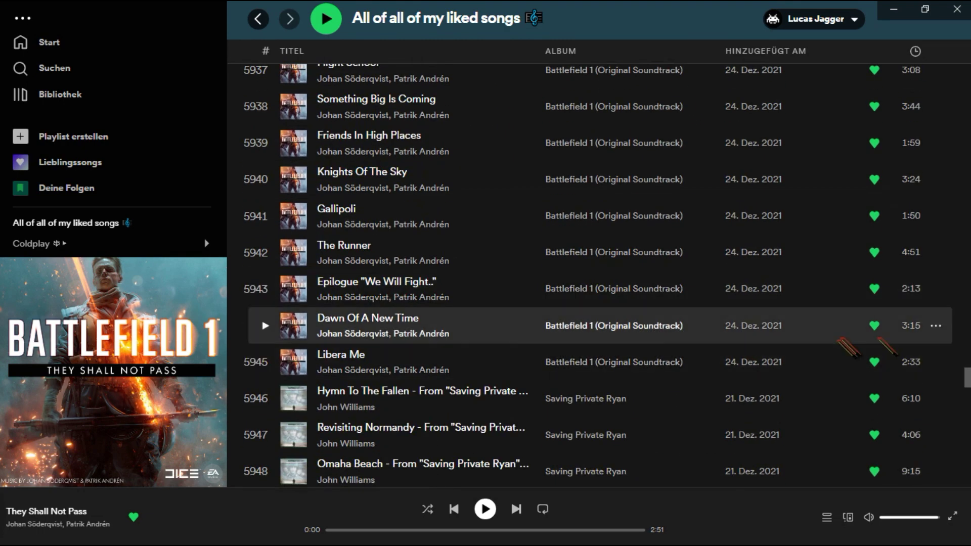
- View the beginning of the playlist and the start page, and return to the current track's position in the playlist
drag(967, 383, 963, 43)
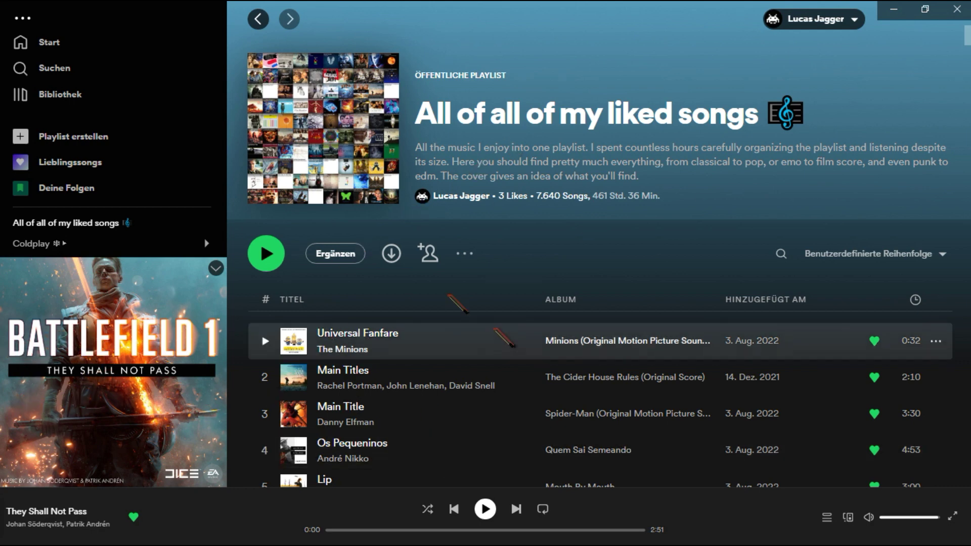
click(104, 48)
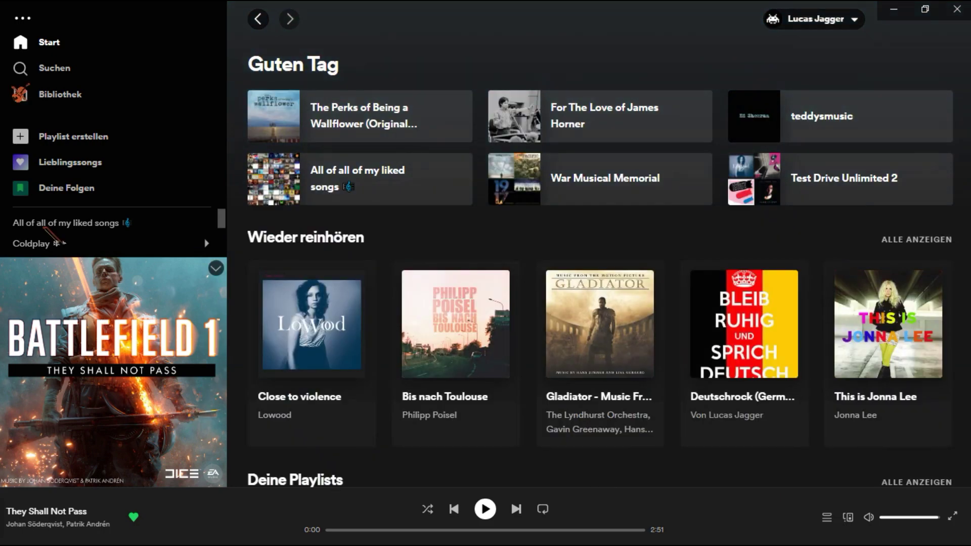
key(alt+Left)
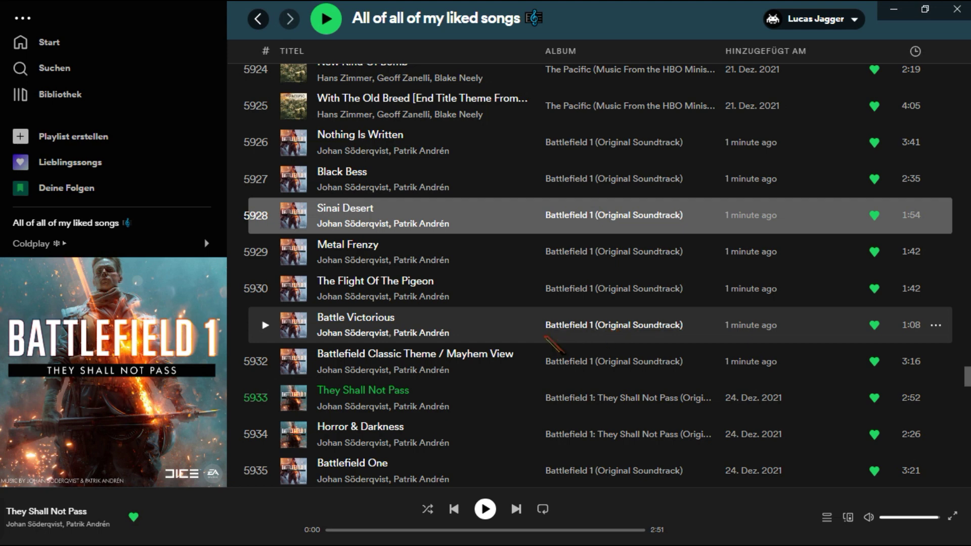
- Remove the songs from Nothing Is Written through Battlefield Classic Theme / Mayhem View from the playlist, and undo the removal
click(467, 144)
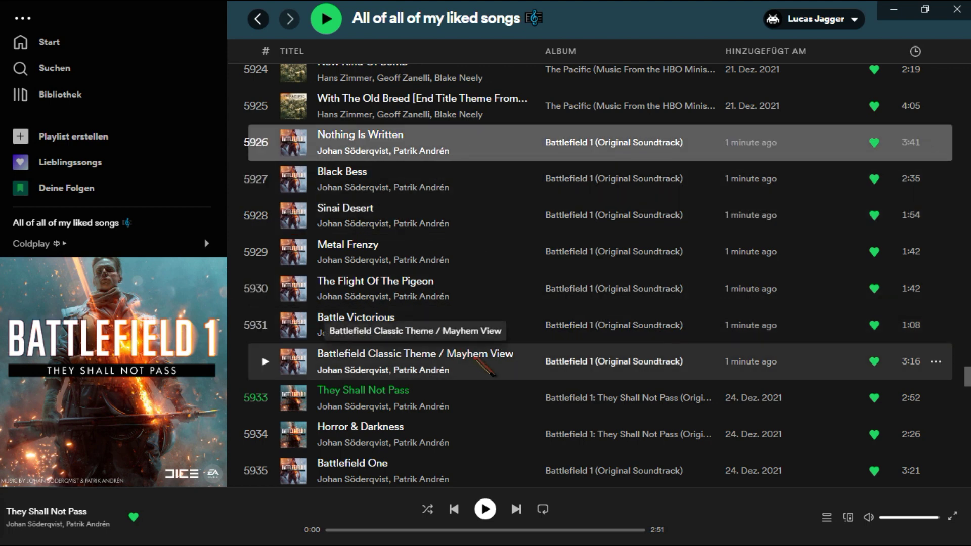
shift+click(491, 373)
click(537, 334)
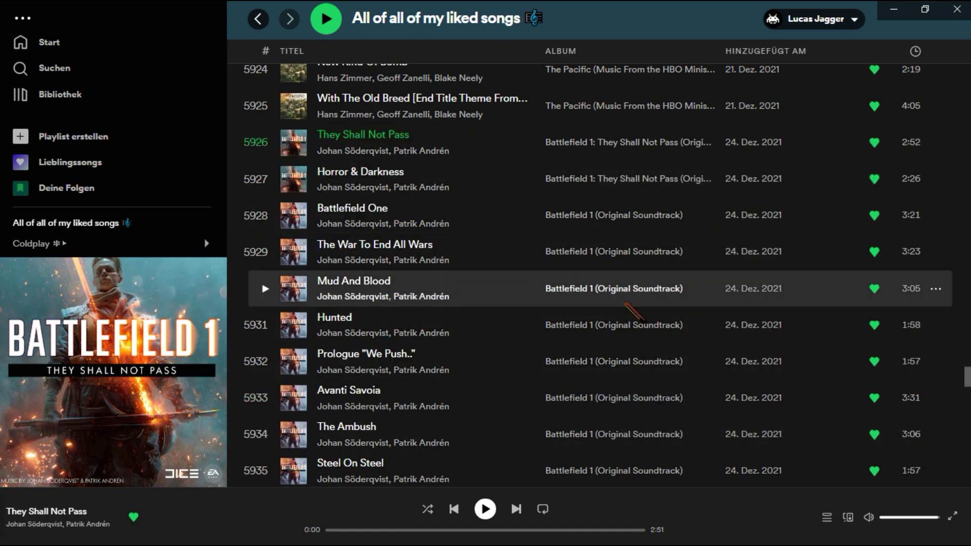
key(ctrl+z)
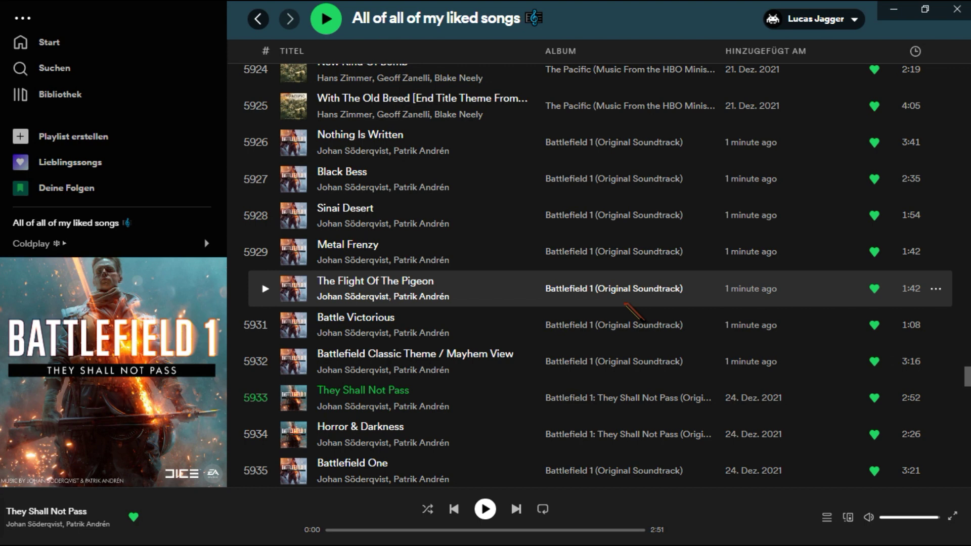
- Go to the start page and reopen "All of all of my liked songs" to view the beginning of its song list
scroll(384, 223, up, 5)
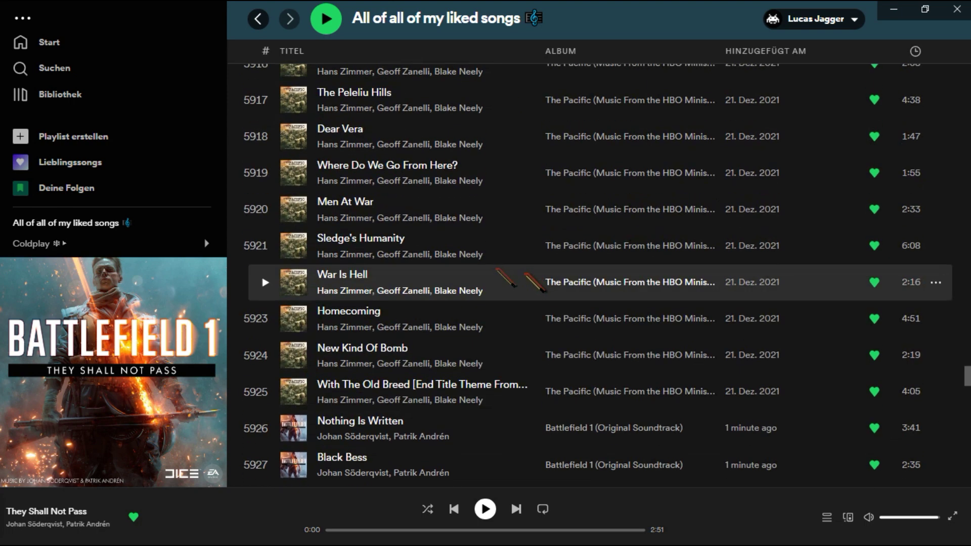
click(49, 43)
click(172, 225)
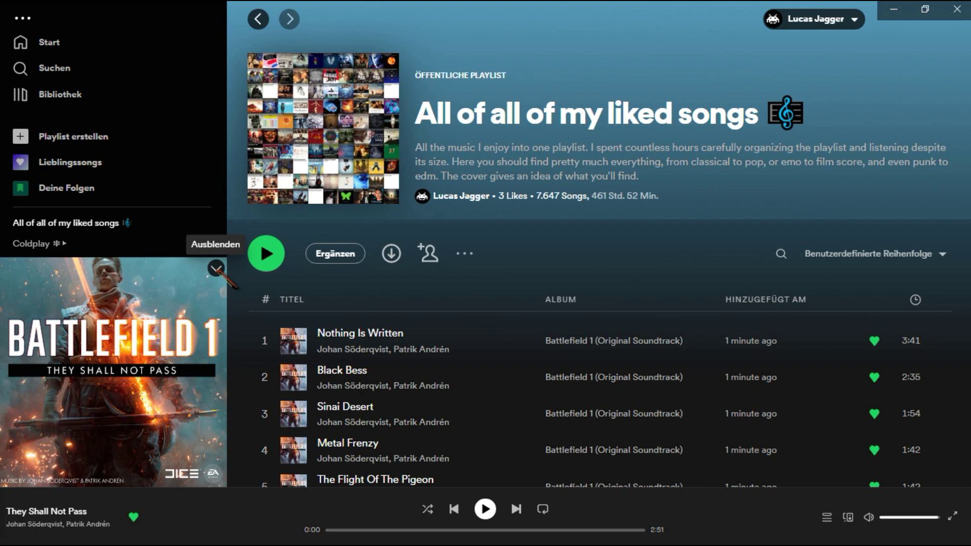
- Hide the enlarged cover art of the current track and return to the start page
click(217, 268)
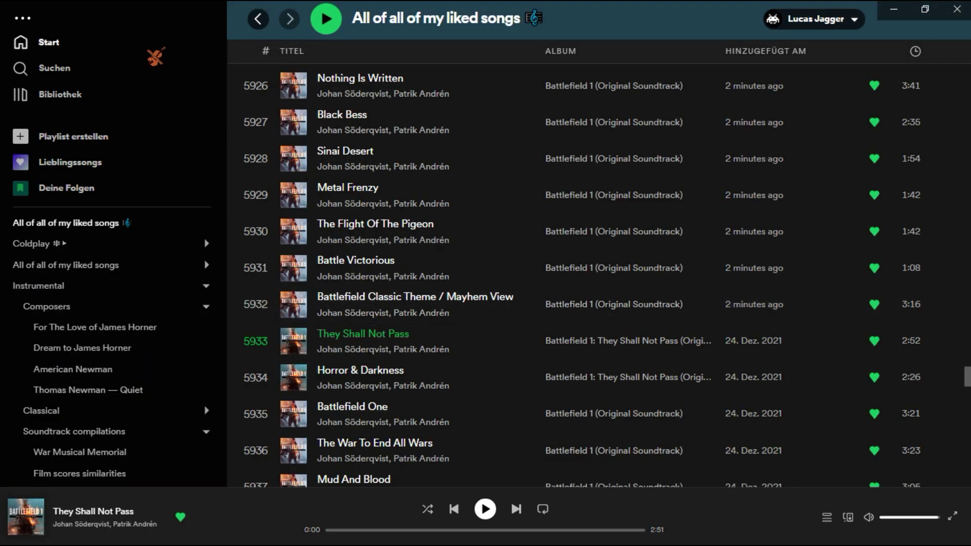
key(alt+Left)
- Briefly expand the "All of all of my liked songs" folder, and collapse the Soundtrack compilations, Instrumental, Alternative and Pop playlist folders
click(206, 265)
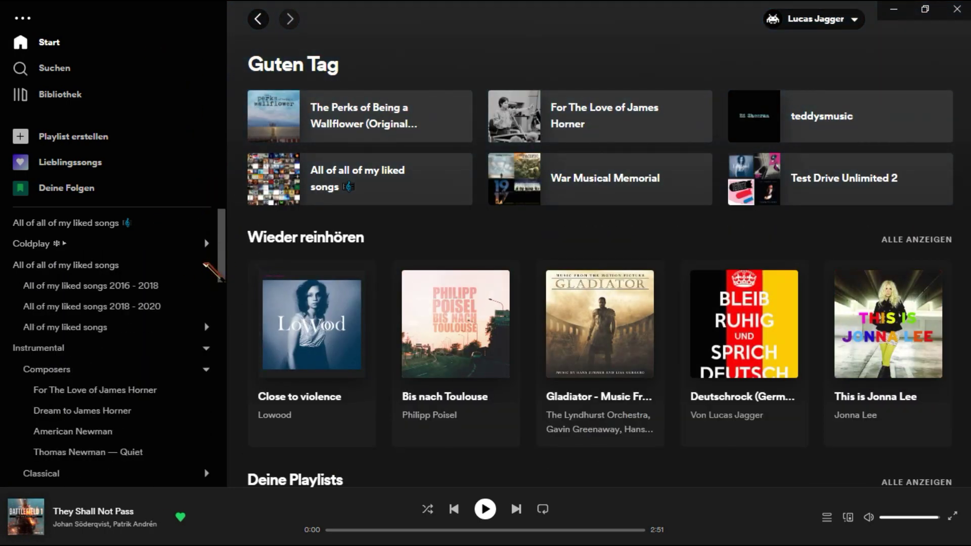
click(206, 265)
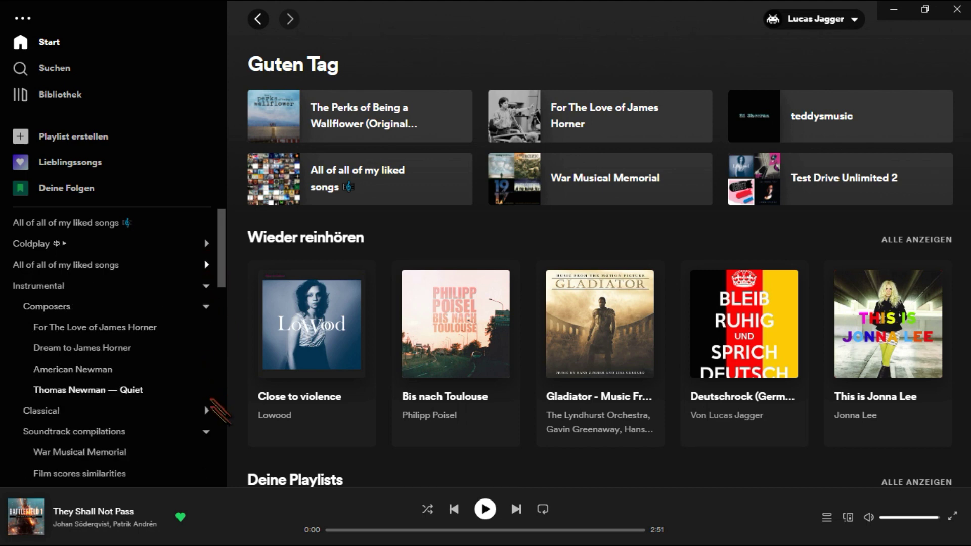
click(207, 431)
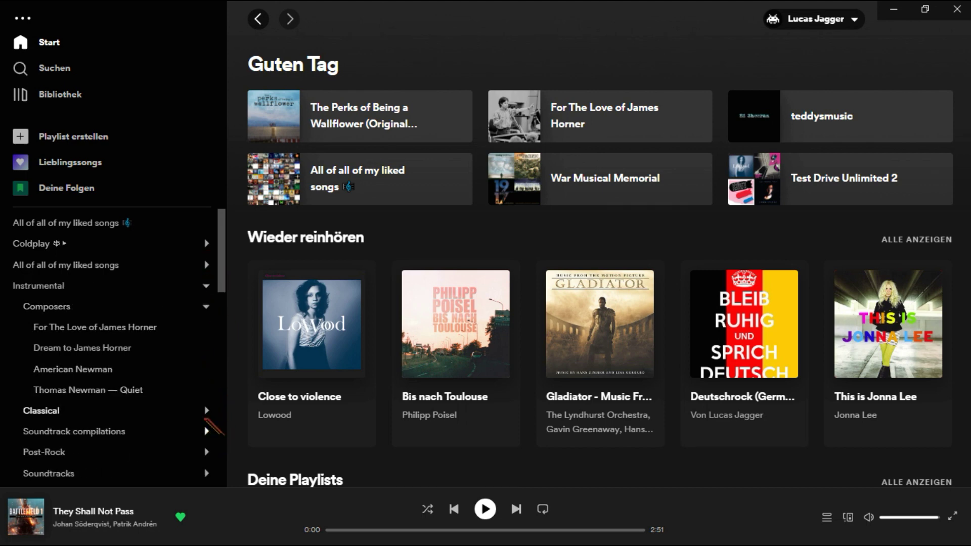
click(206, 286)
click(206, 306)
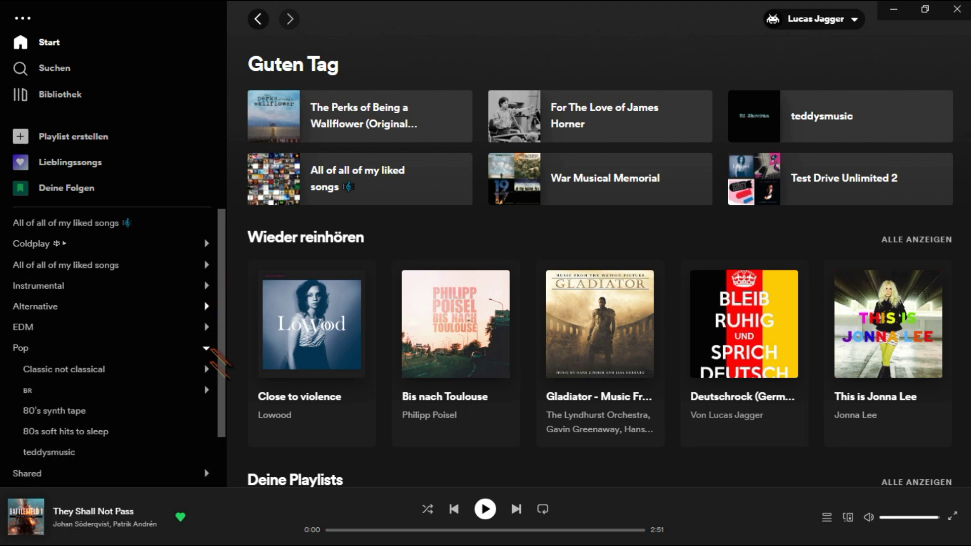
click(206, 347)
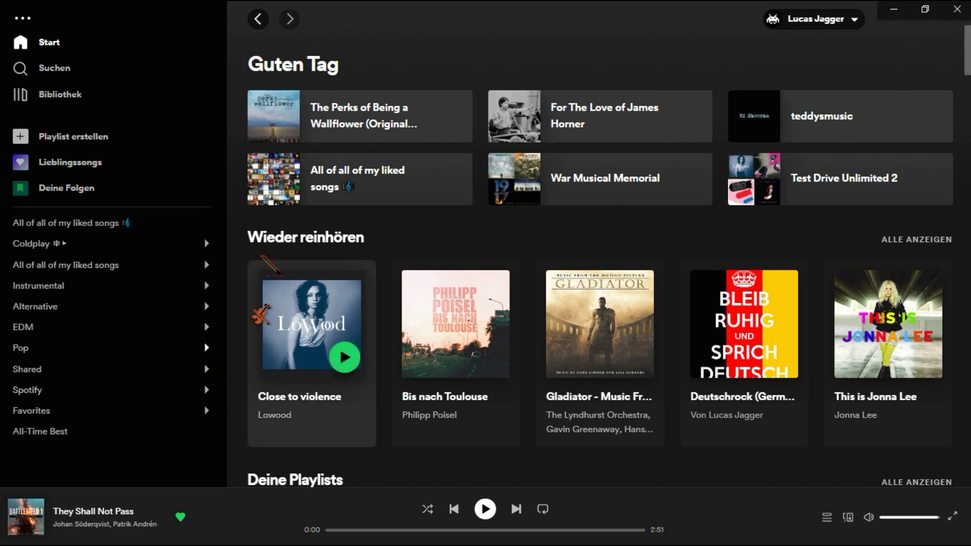
scroll(317, 223, down, 5)
scroll(318, 222, up, 5)
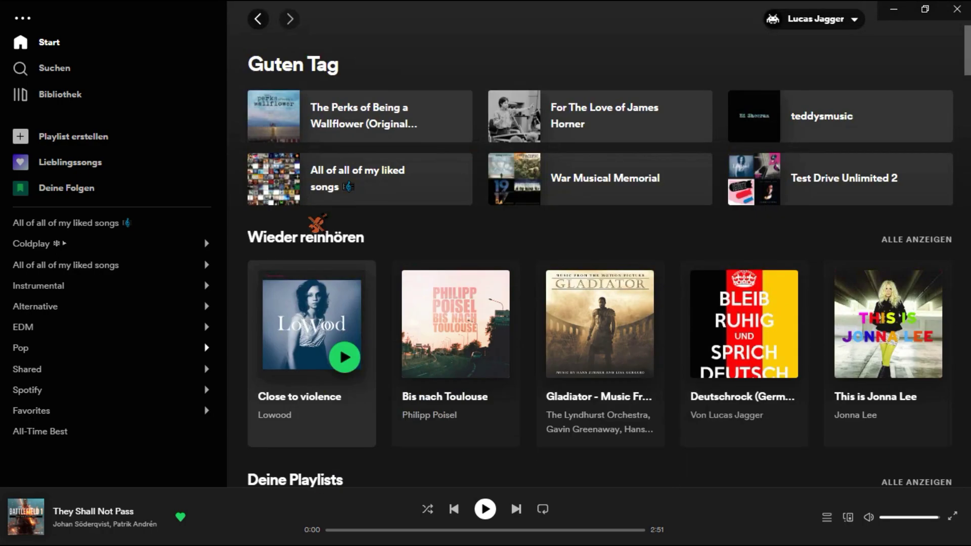